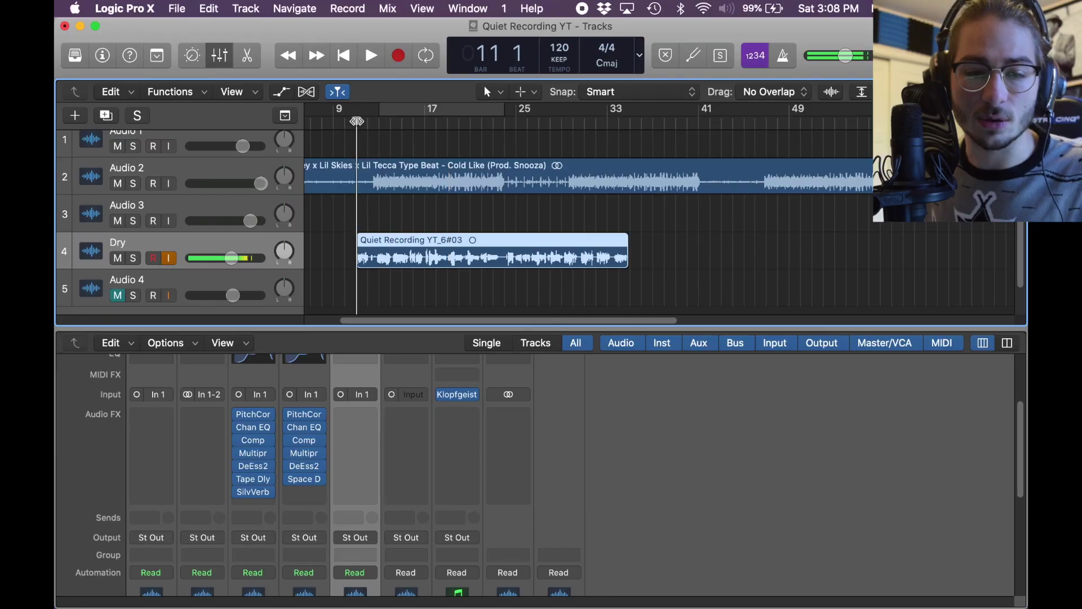
Move the Dry track directly below Audio 1 and solo it.
scroll(541, 214, down, 1)
drag(232, 250, 233, 200)
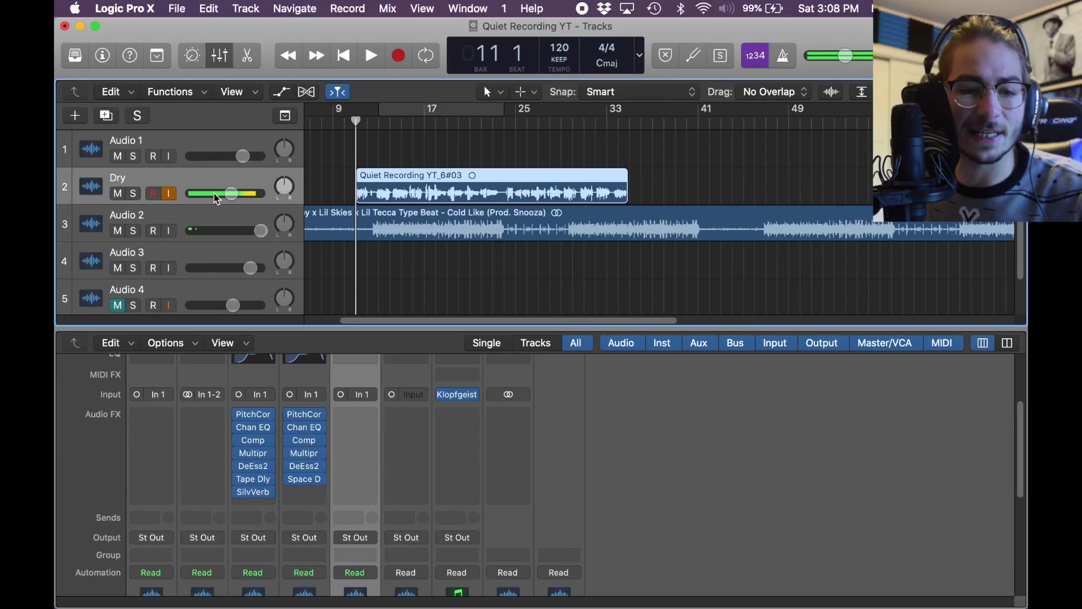
click(134, 194)
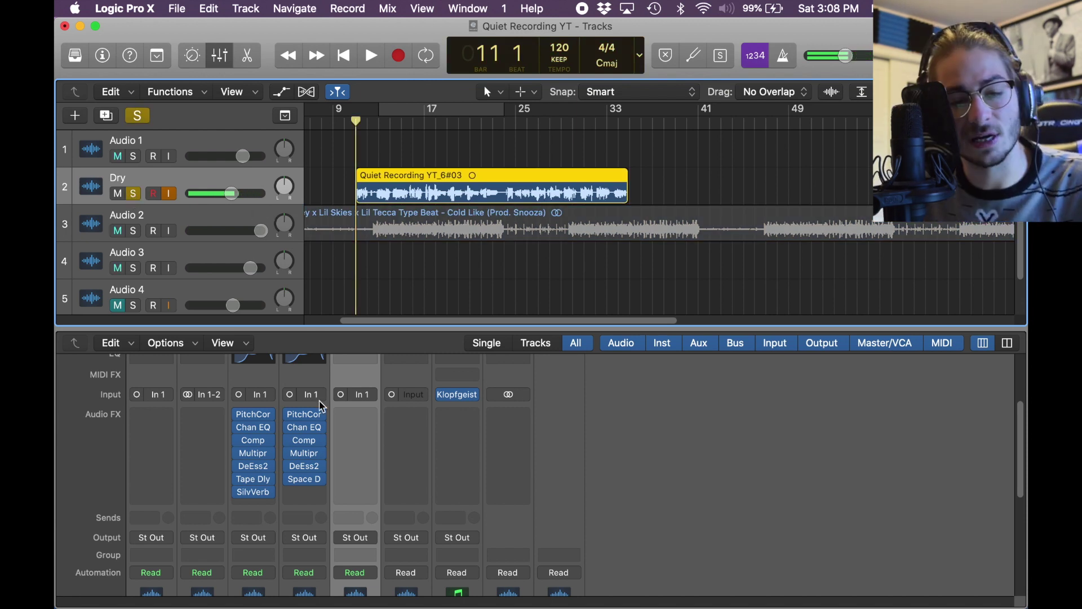
Insert a mono Pitch Correction plug-in on the Dry channel and tune it to the F# major scale.
click(367, 414)
mouse_move(428, 537)
mouse_move(490, 537)
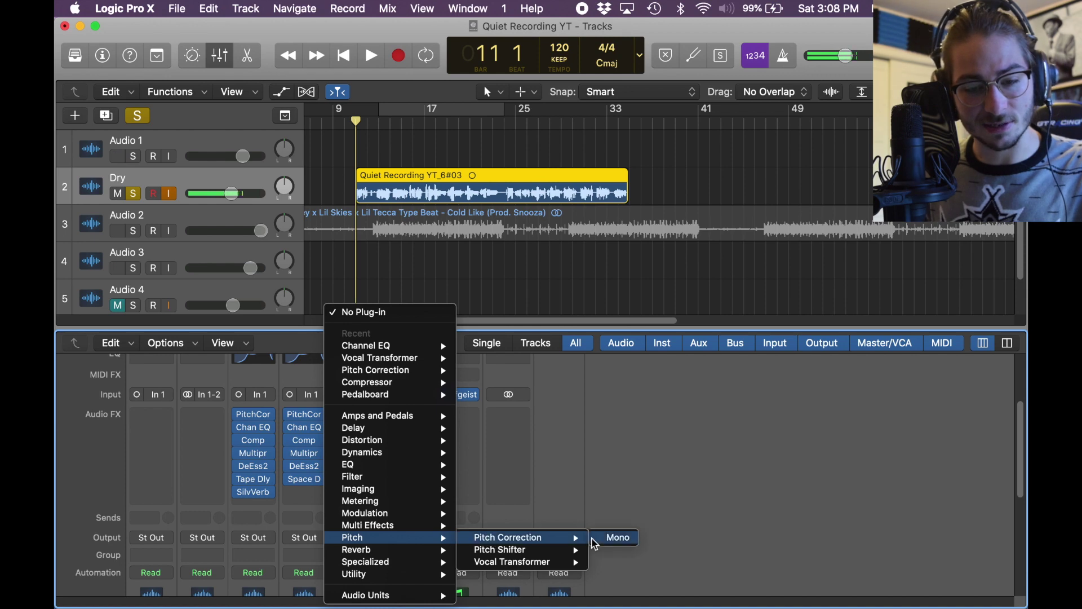
click(615, 537)
click(316, 131)
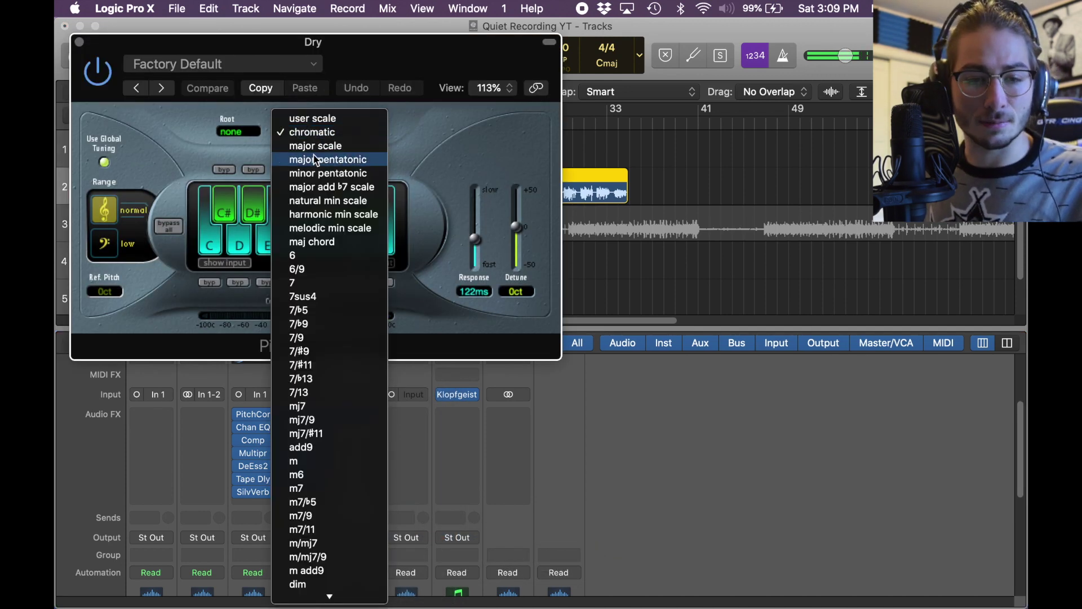
click(315, 146)
click(238, 131)
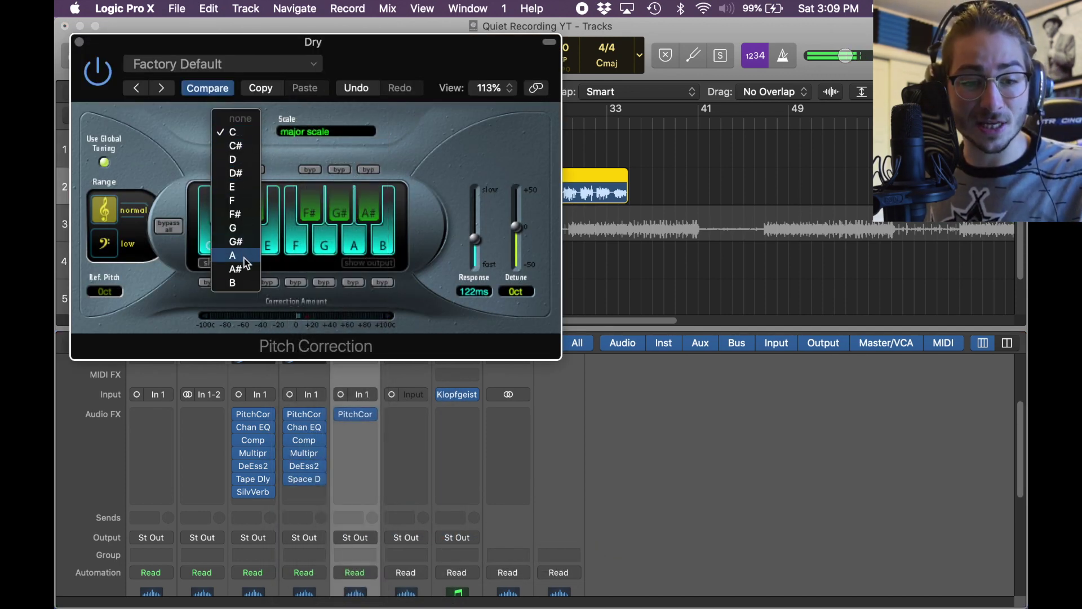
click(241, 180)
Set the Pitch Correction response to 14.8 ms and close the plug-in window.
drag(476, 241, 476, 254)
click(361, 132)
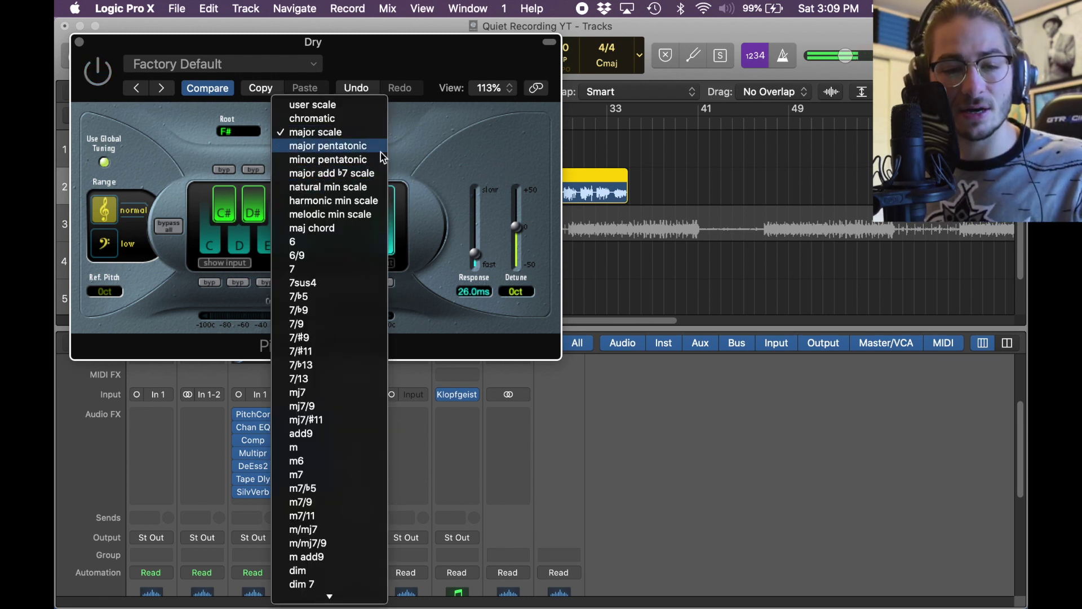
click(327, 132)
click(239, 131)
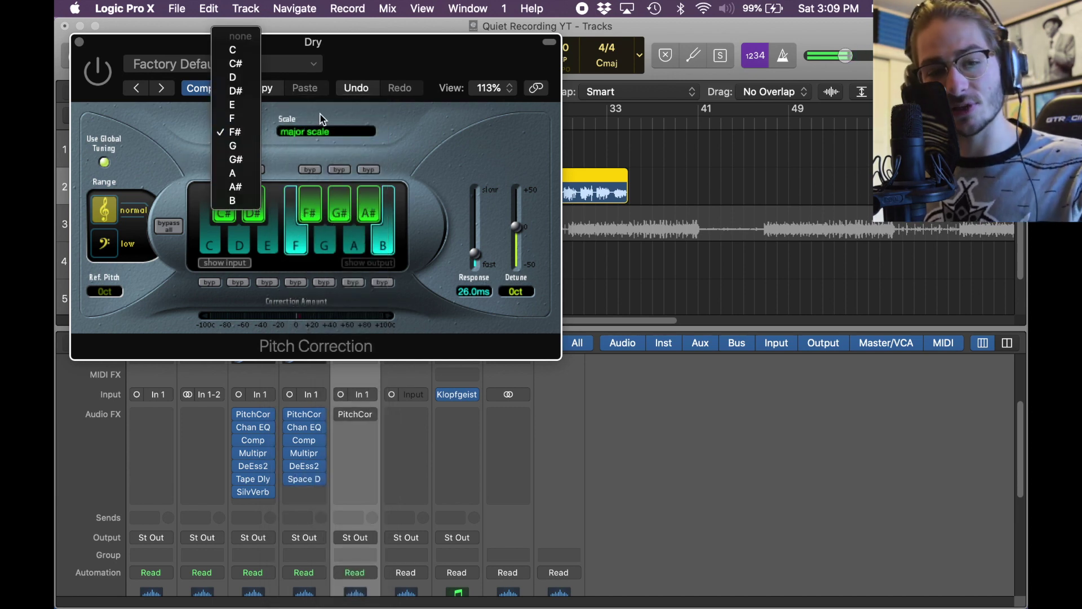
click(356, 121)
drag(475, 254, 478, 261)
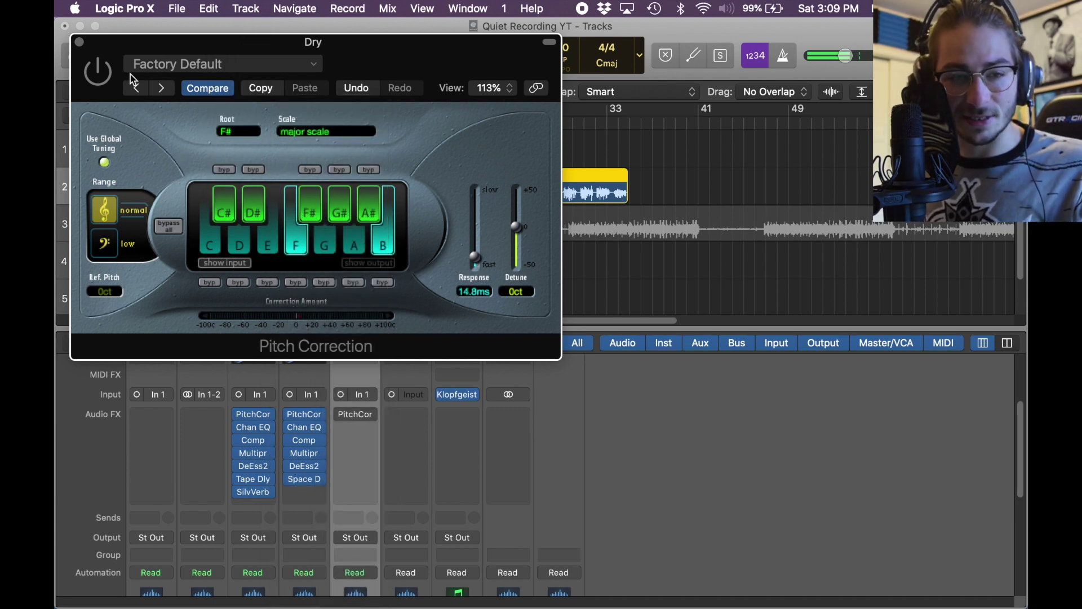
click(79, 42)
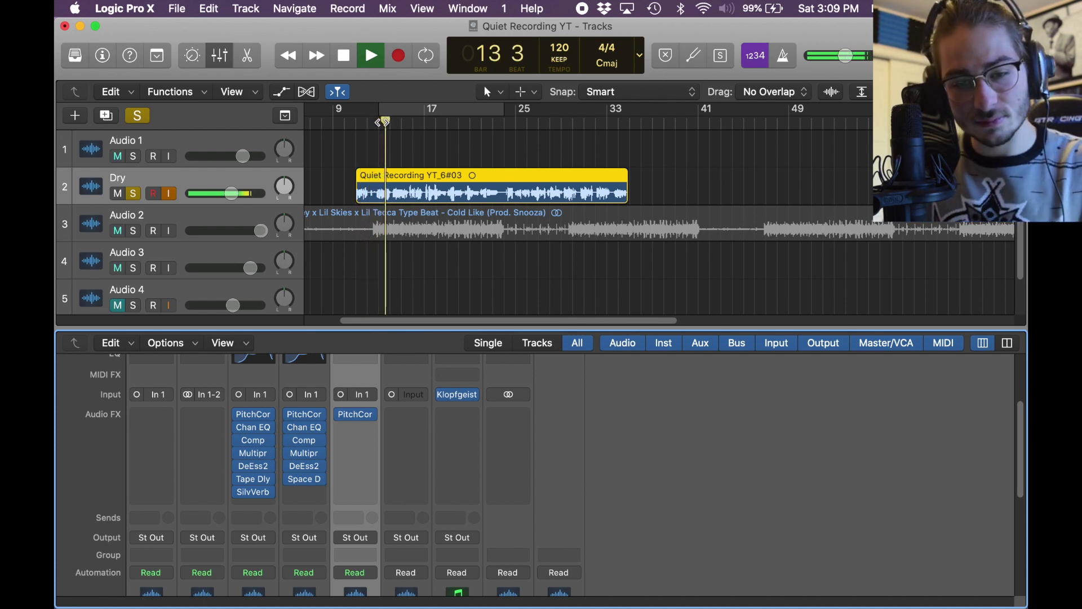
Add a Channel EQ to the Dry track and set its low-cut filter to 200 Hz, 24 dB/Oct, Q 0.75.
key(space)
mouse_move(344, 420)
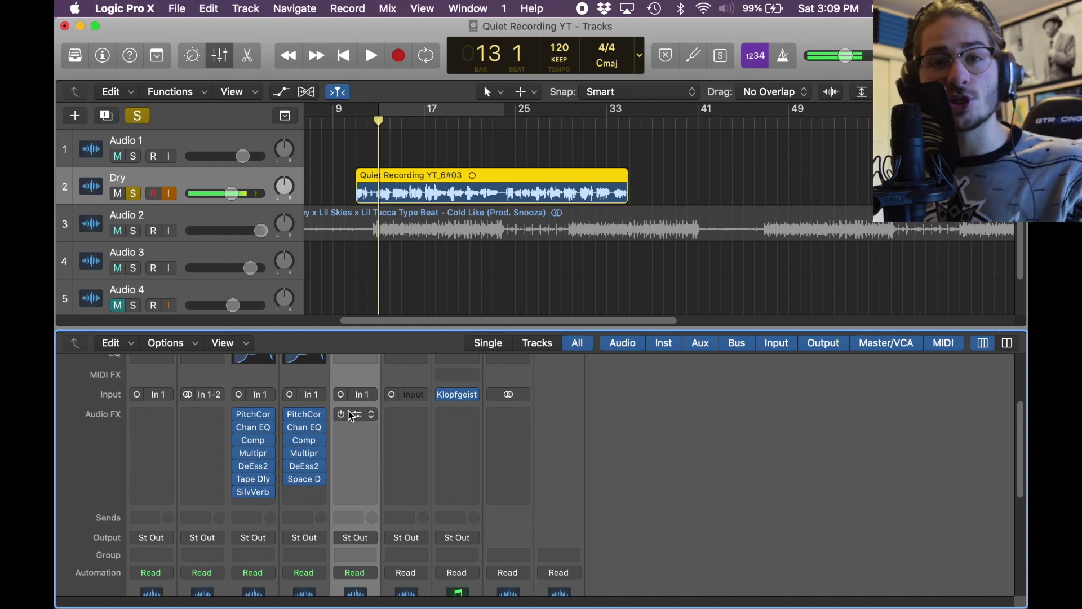
key(e)
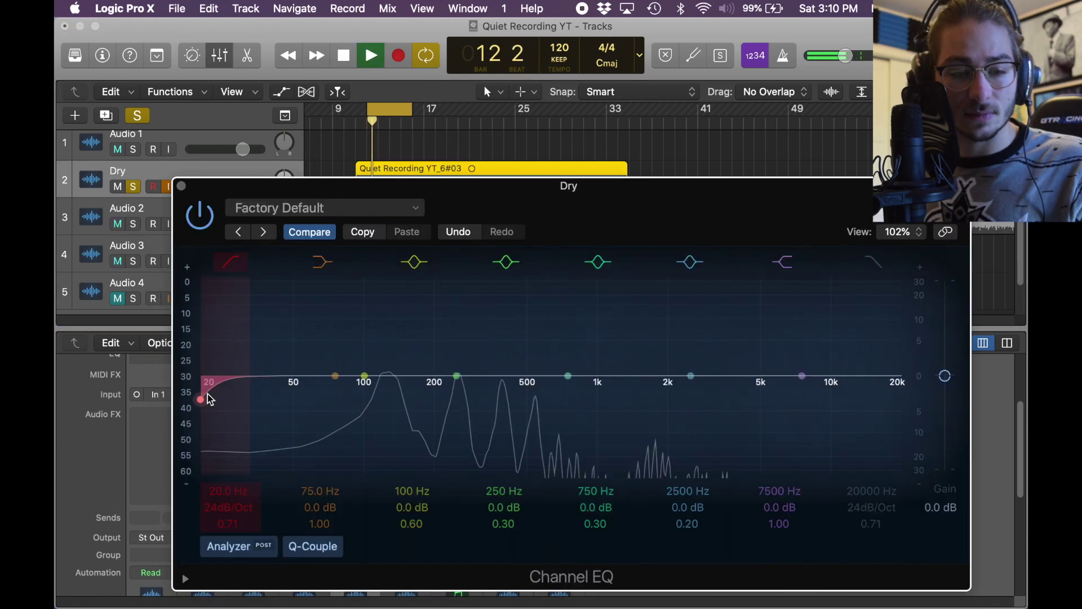
drag(202, 401, 455, 402)
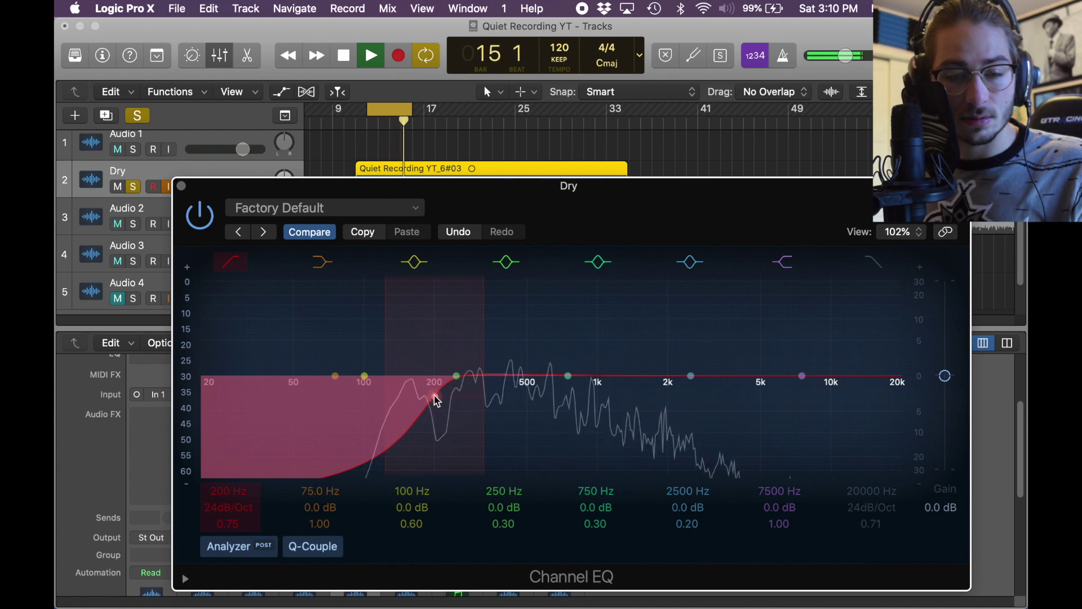
Set the low-shelf band of the Dry track's Channel EQ to 250 Hz and -3.0 dB.
key(space)
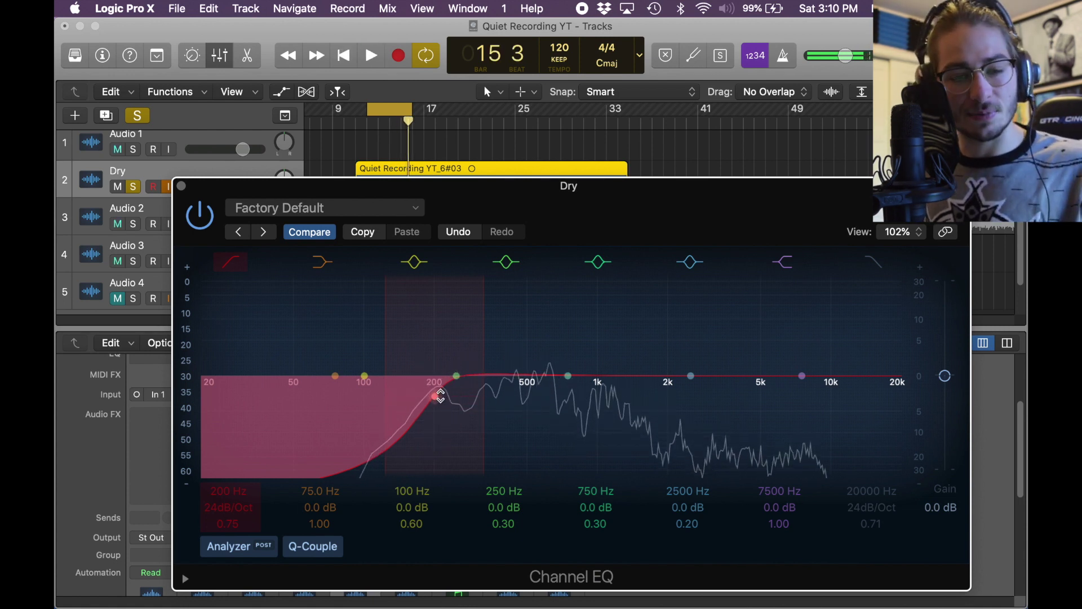
key(space)
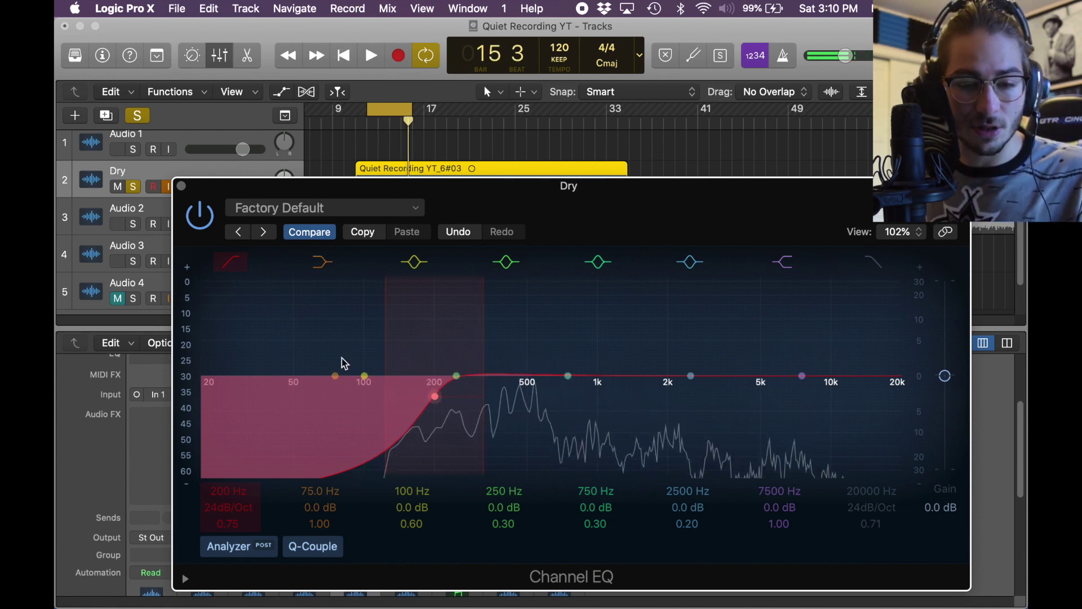
drag(335, 376, 460, 397)
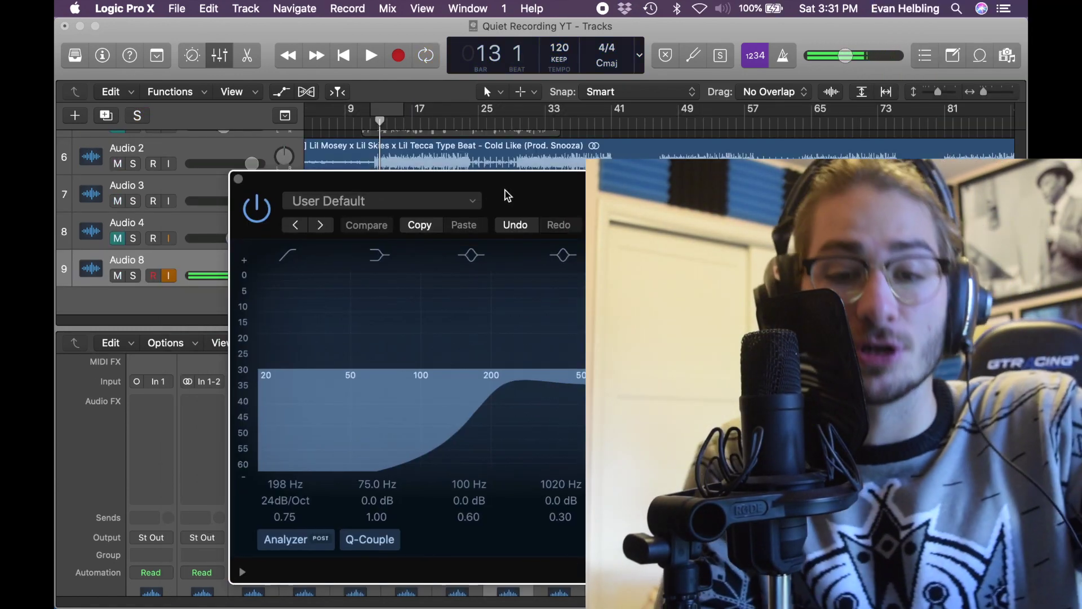
Move Audio 3's Channel EQ window into clear view and examine its low-cut band.
drag(505, 196, 361, 79)
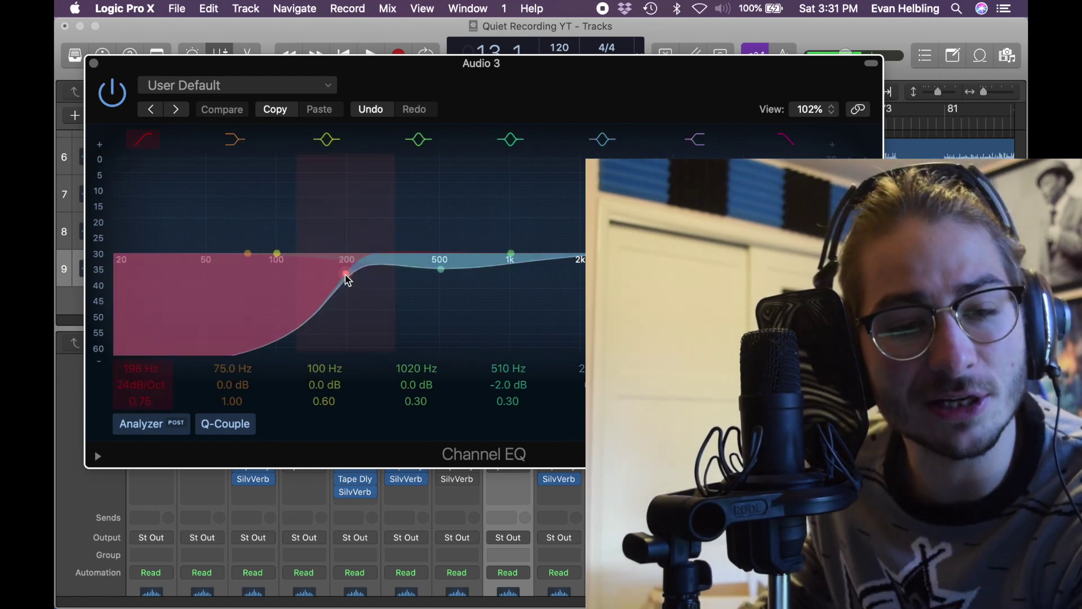
mouse_move(346, 280)
mouse_down()
mouse_move(273, 282)
mouse_move(351, 265)
mouse_up()
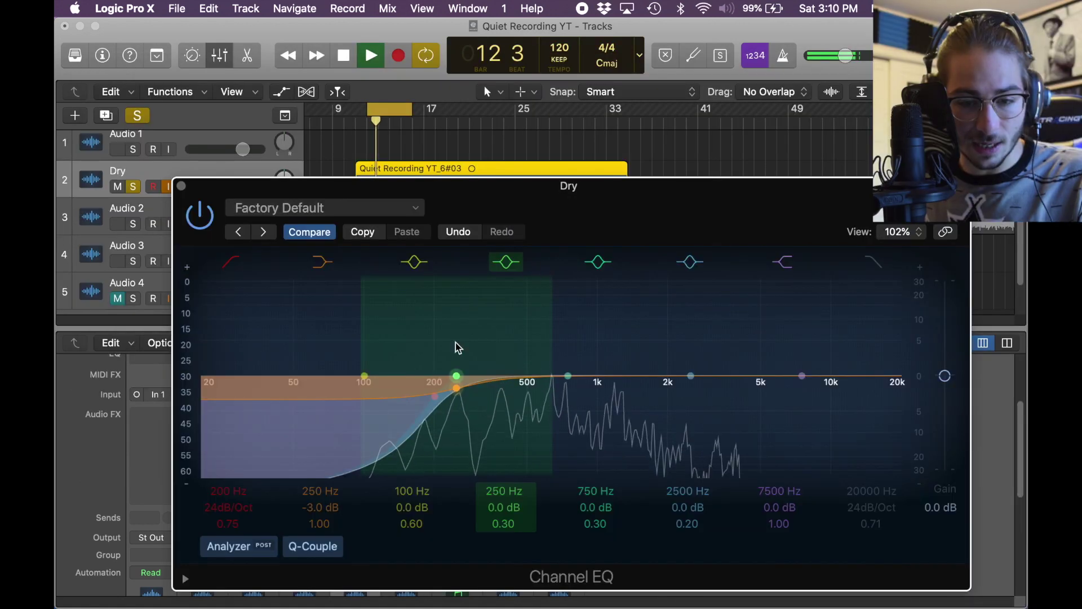
Move the Dry EQ's 250 Hz peak band to about 500 Hz with a -2.0 dB cut during playback.
drag(456, 343, 482, 357)
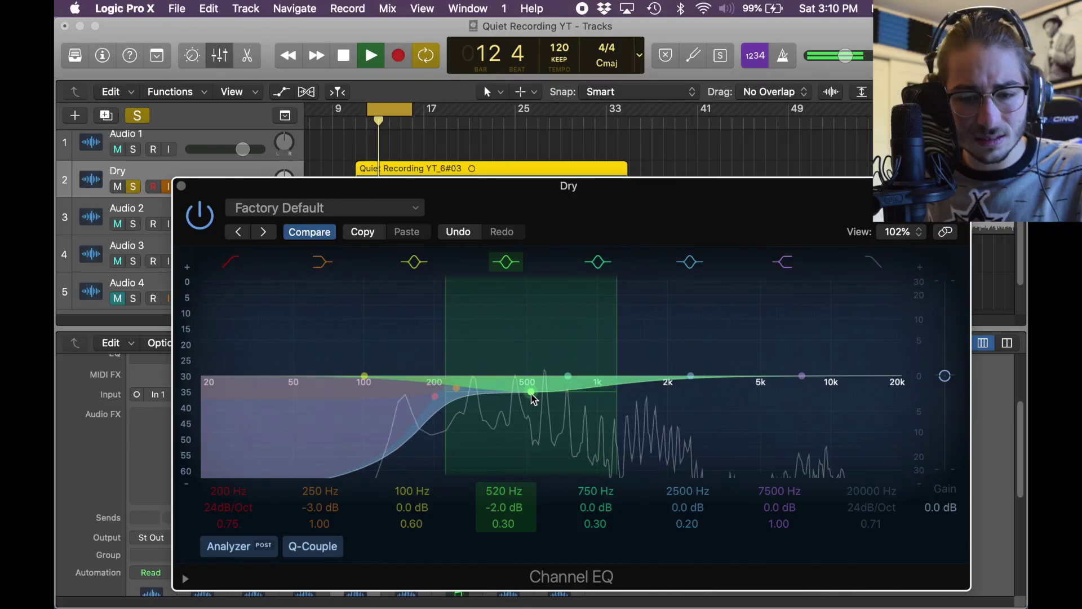
mouse_move(532, 394)
mouse_down()
mouse_move(530, 471)
mouse_move(530, 393)
mouse_up()
key(space)
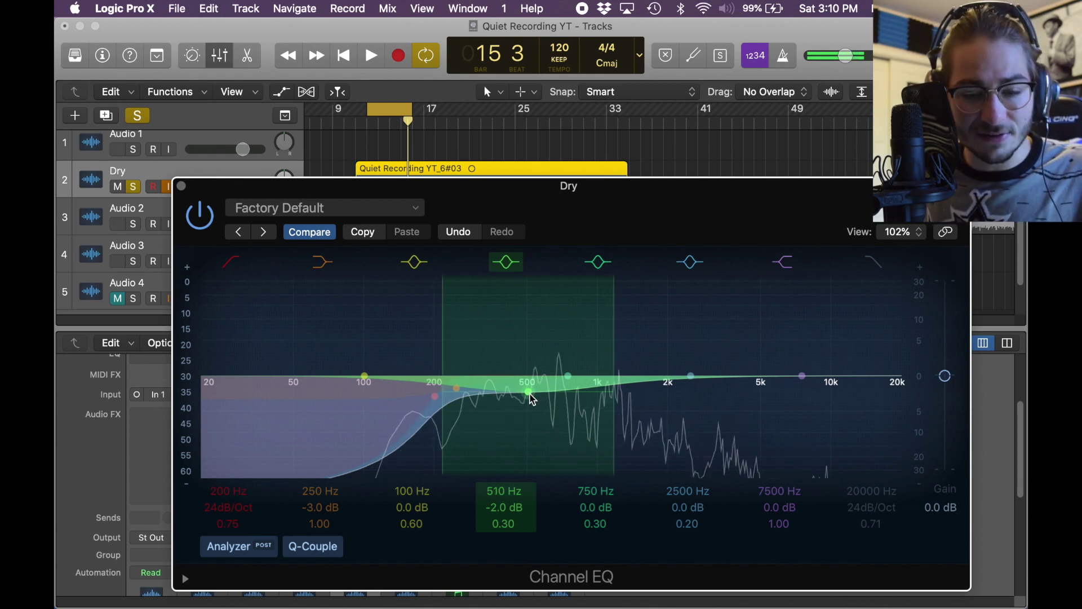
Boost the highs by moving the 2500 Hz peak band to 7600 Hz at +4.0 dB.
drag(691, 376, 801, 365)
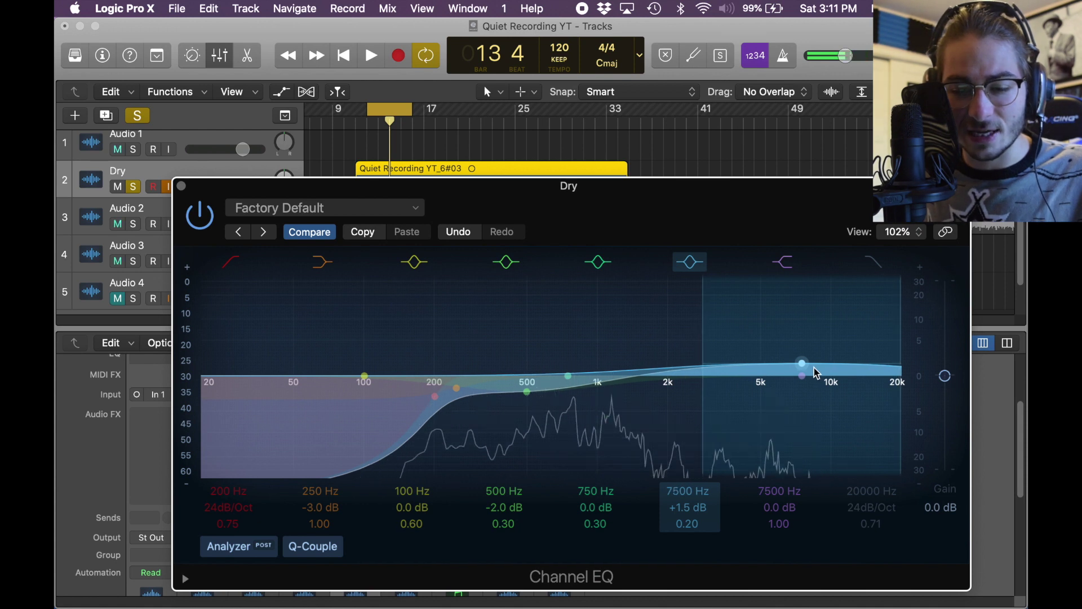
drag(812, 367, 816, 348)
key(space)
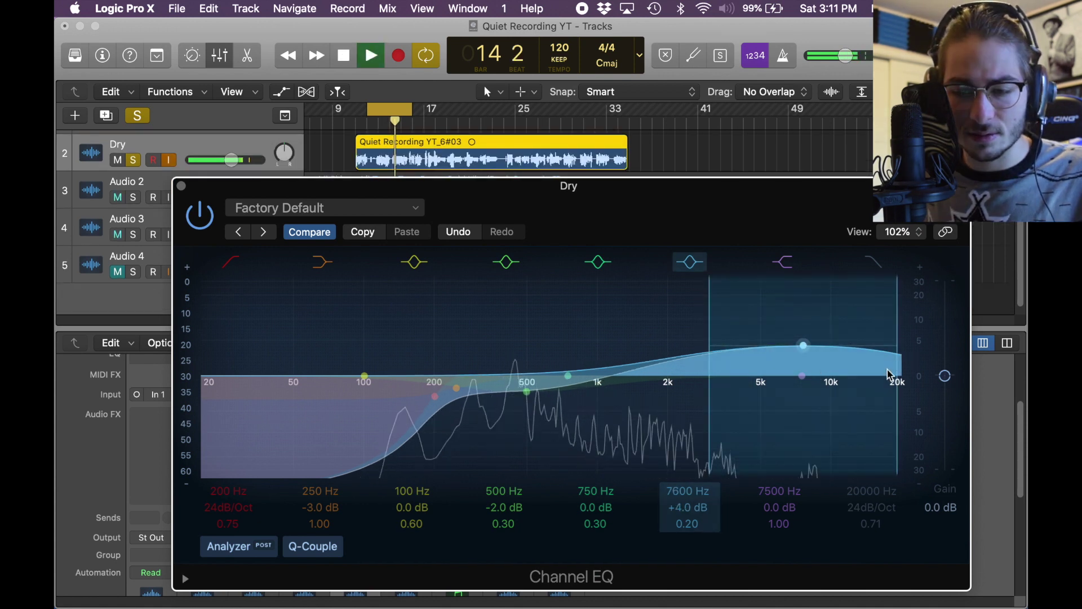
Enable the high-cut filter and set it to 15000 Hz with a Q of 0.79.
click(873, 264)
key(space)
drag(902, 400, 870, 398)
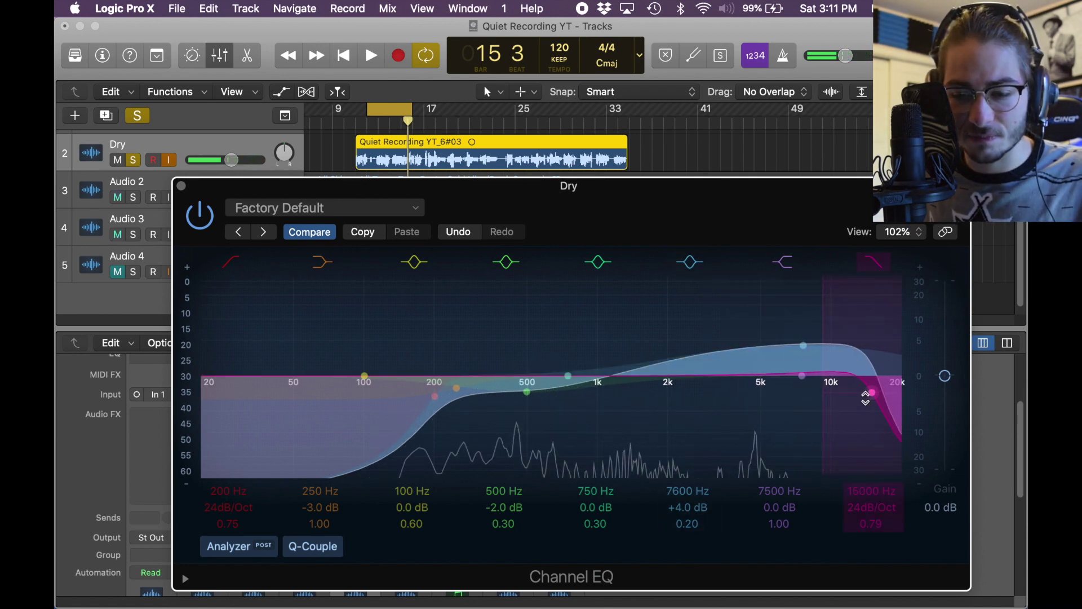
Hide the EQ window and compare the Dry vocal in playback with the Channel EQ bypassed and active.
key(v)
key(space)
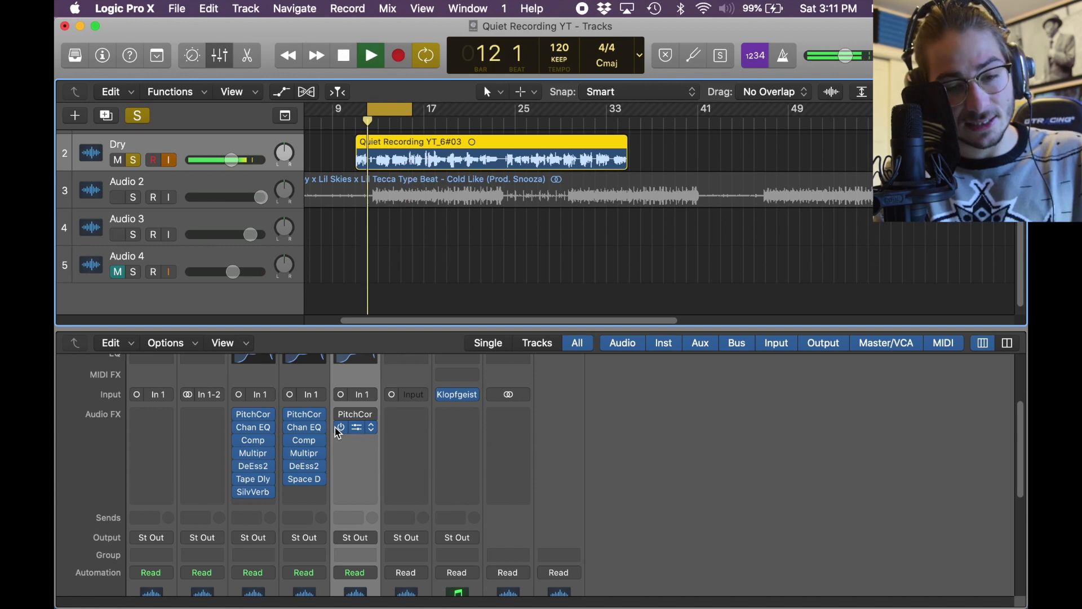
click(340, 427)
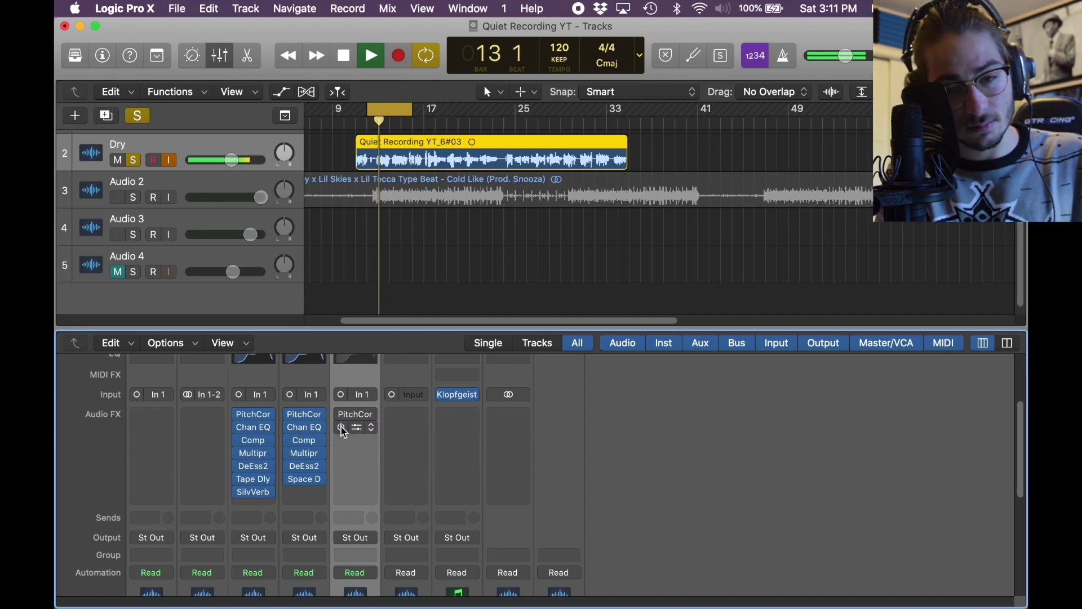
key(space)
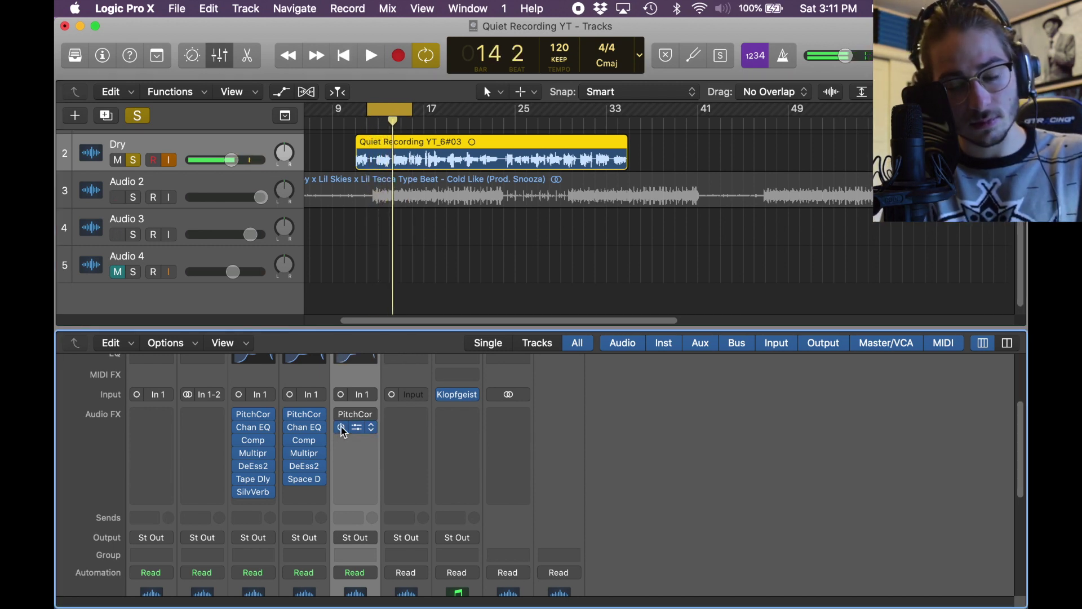
click(341, 427)
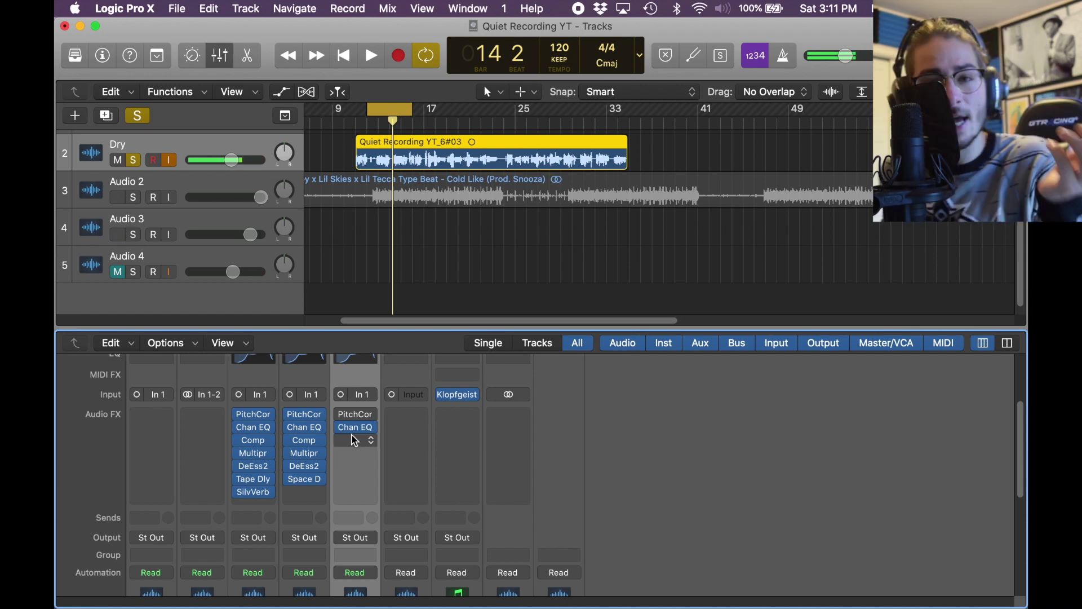
Insert a Compressor after the Channel EQ on the Dry channel, using the Studio FET model with auto gain off.
click(354, 440)
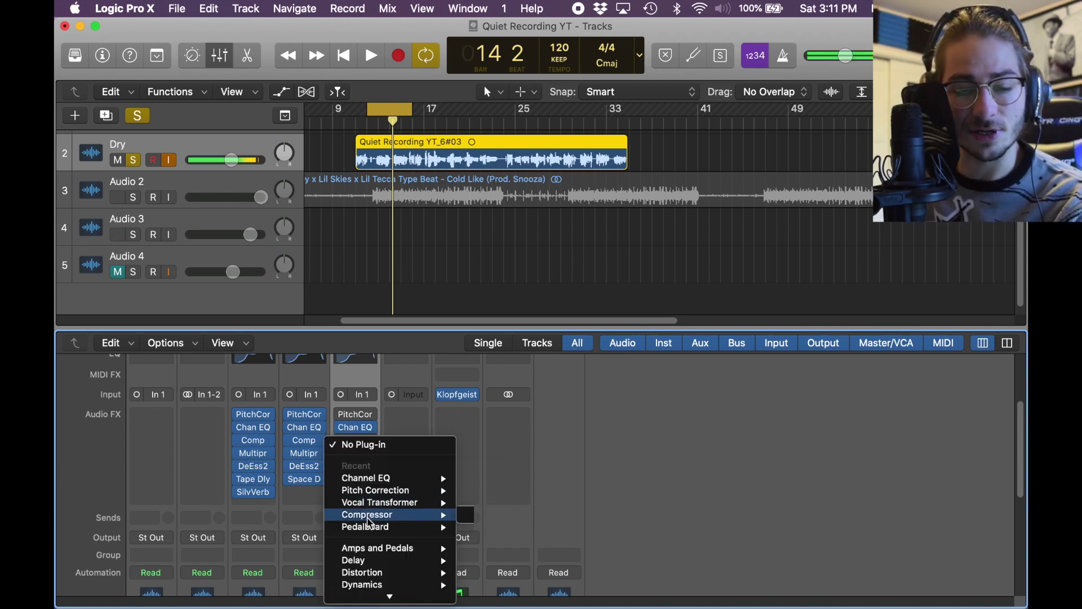
mouse_move(373, 562)
mouse_move(530, 523)
click(606, 522)
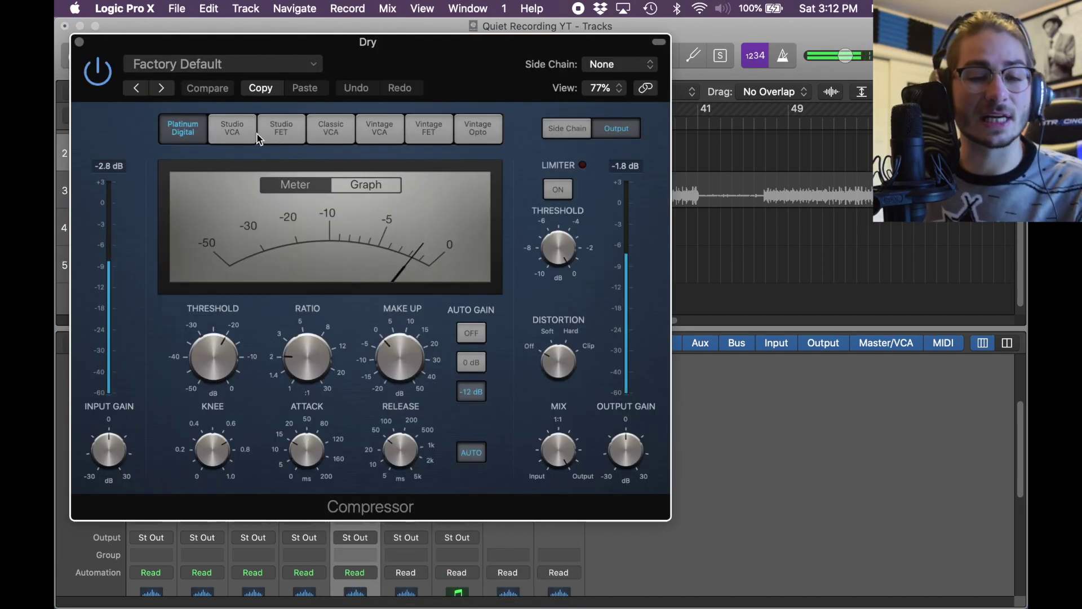
click(281, 131)
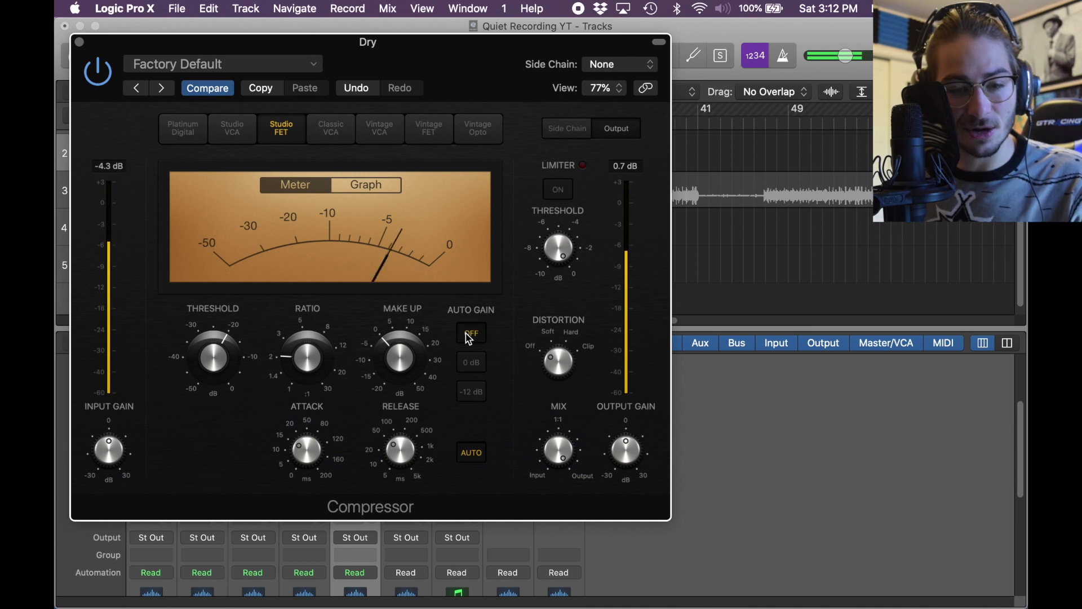
Set the compressor's ratio to 3.1:1 and its threshold to -26.0 dB while the vocal loops.
mouse_move(253, 340)
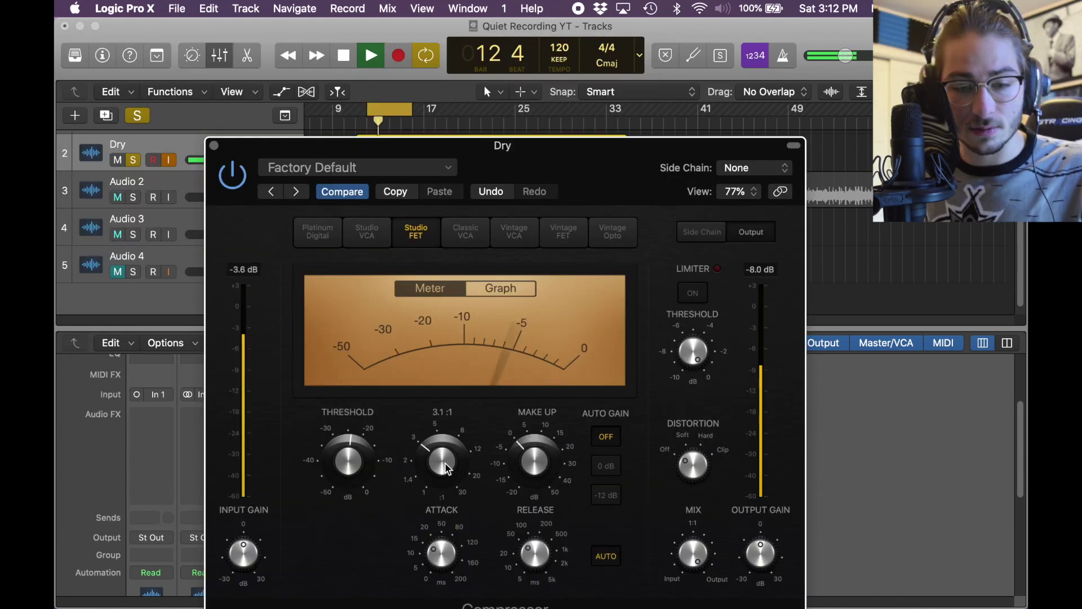
scroll(445, 462, down, 1)
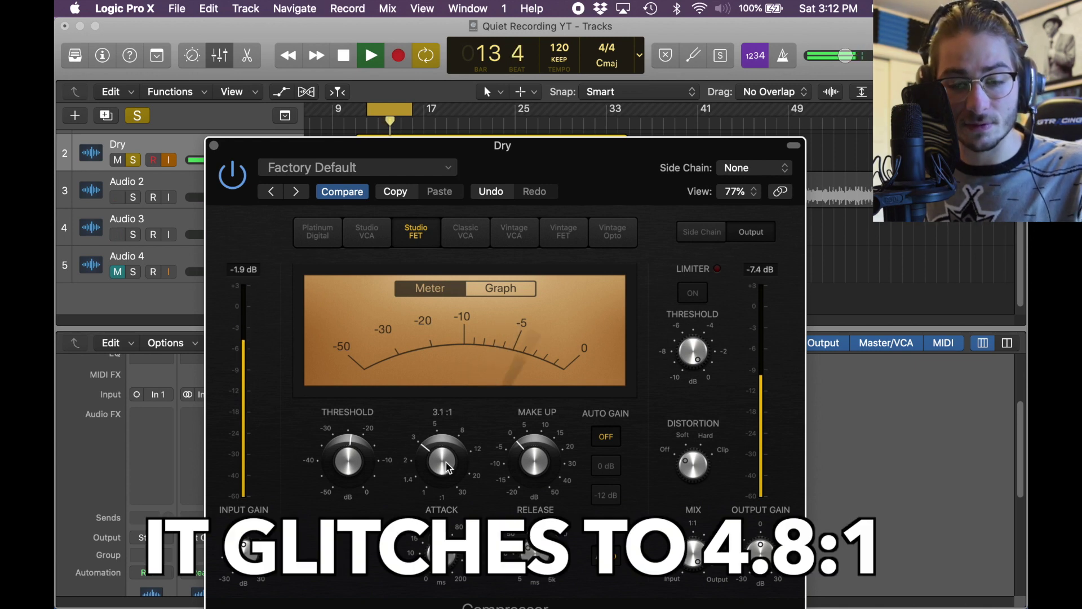
click(343, 472)
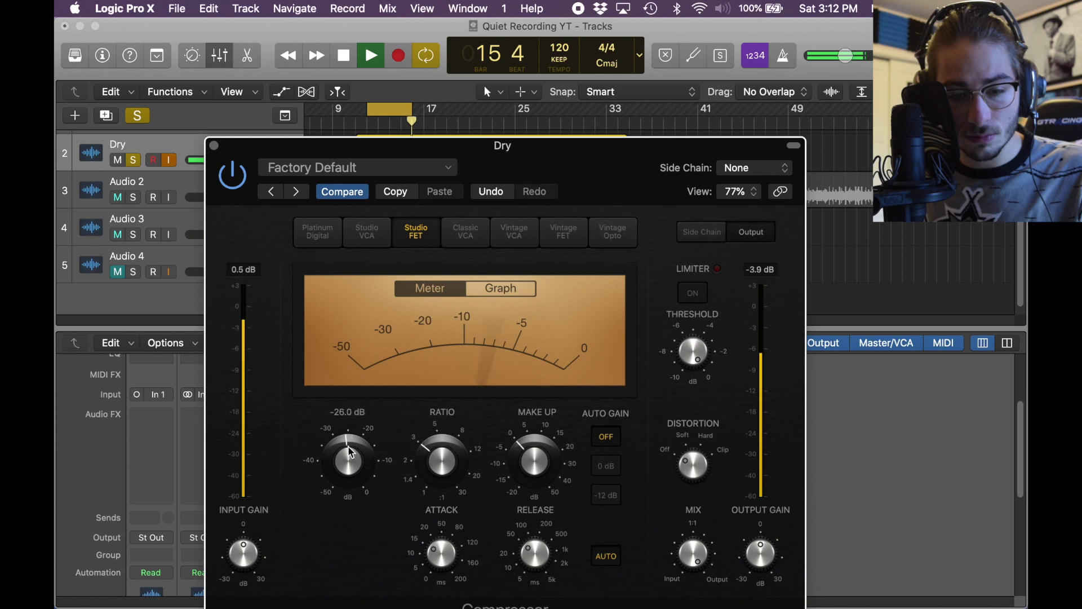
click(354, 467)
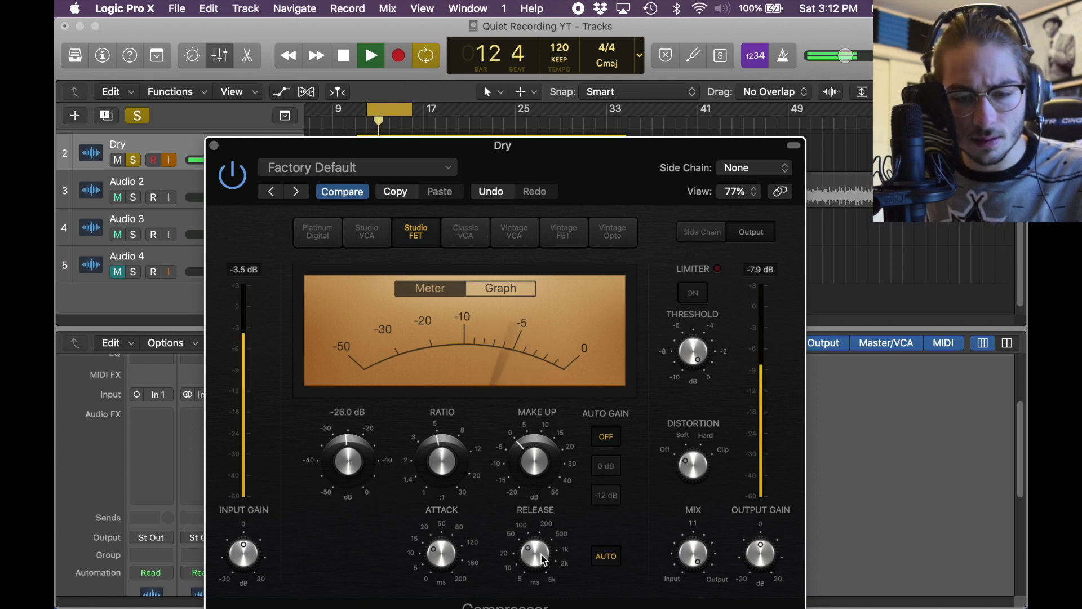
Set the compressor's attack to 98.0 ms and its release to 230.0 ms.
click(455, 554)
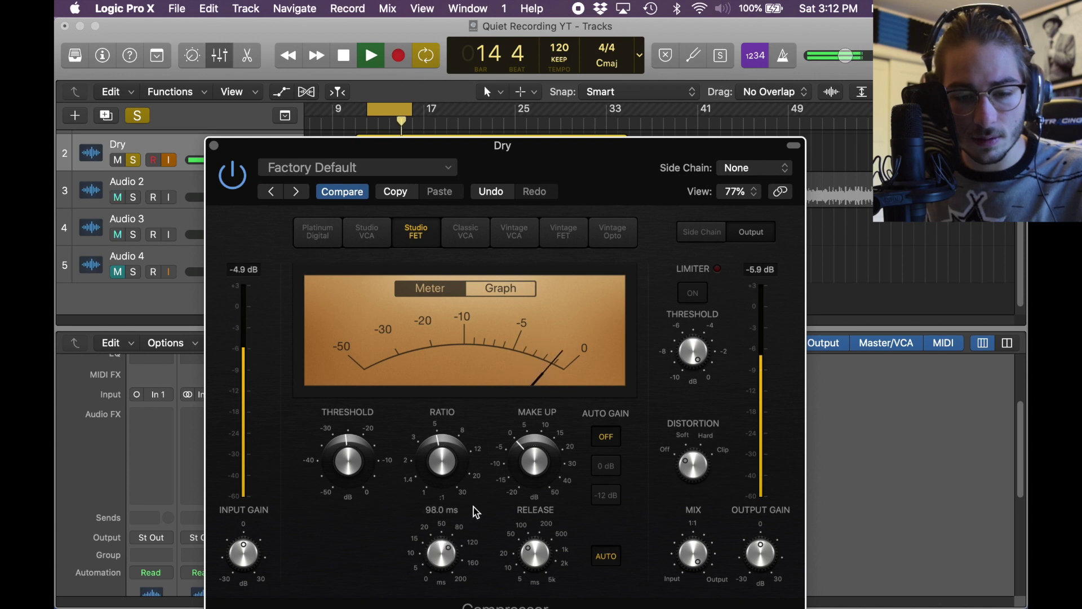
key(space)
drag(457, 566, 448, 572)
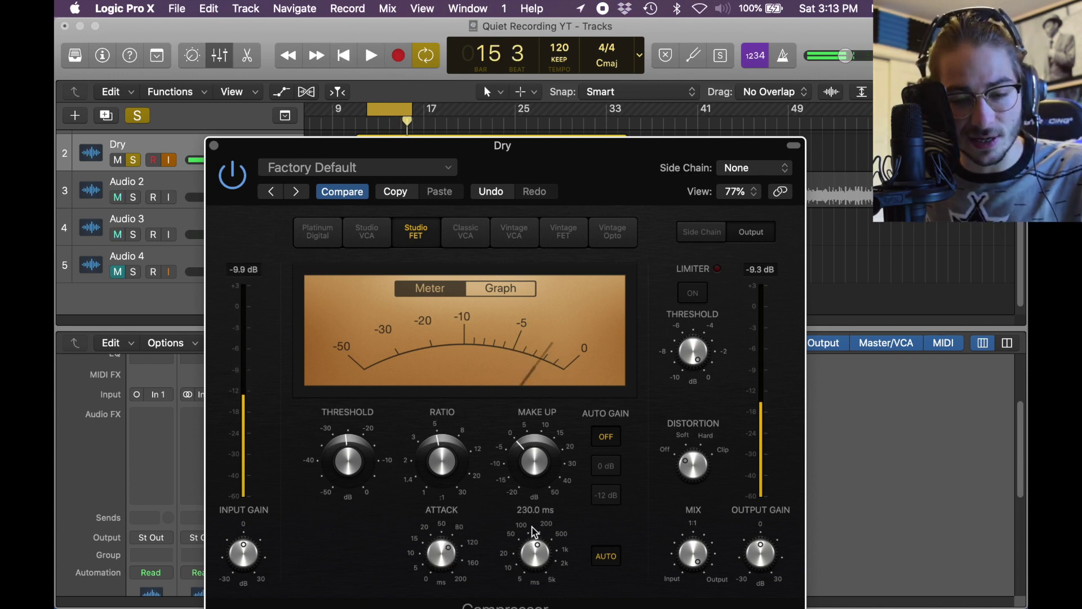
Set the compressor's threshold to -27.5 dB during playback, raise its distortion to between Soft and Hard, and close the compressor window.
key(space)
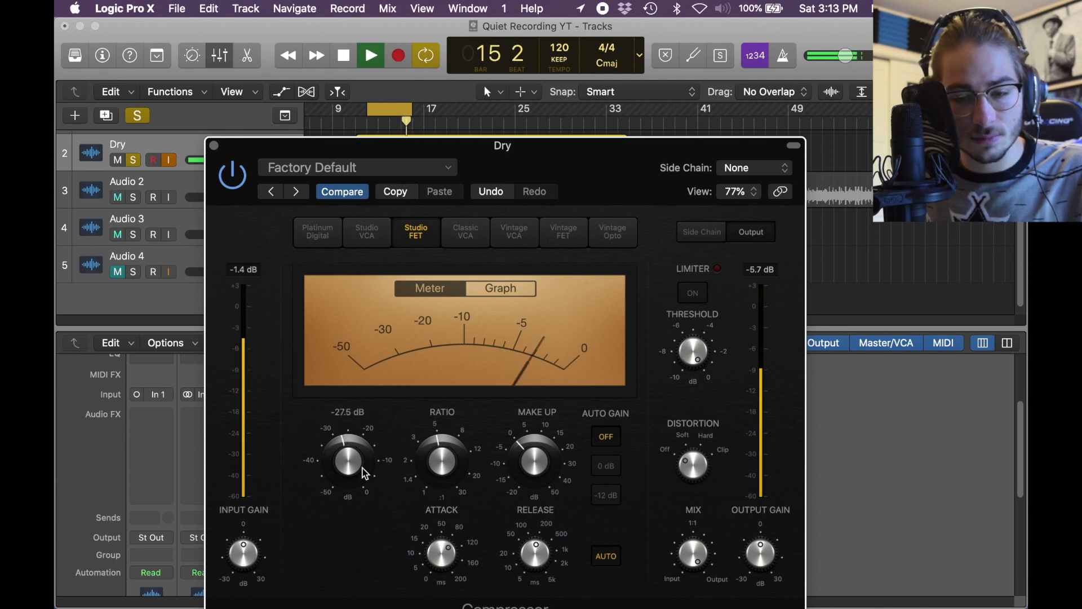
key(space)
drag(471, 160, 483, 104)
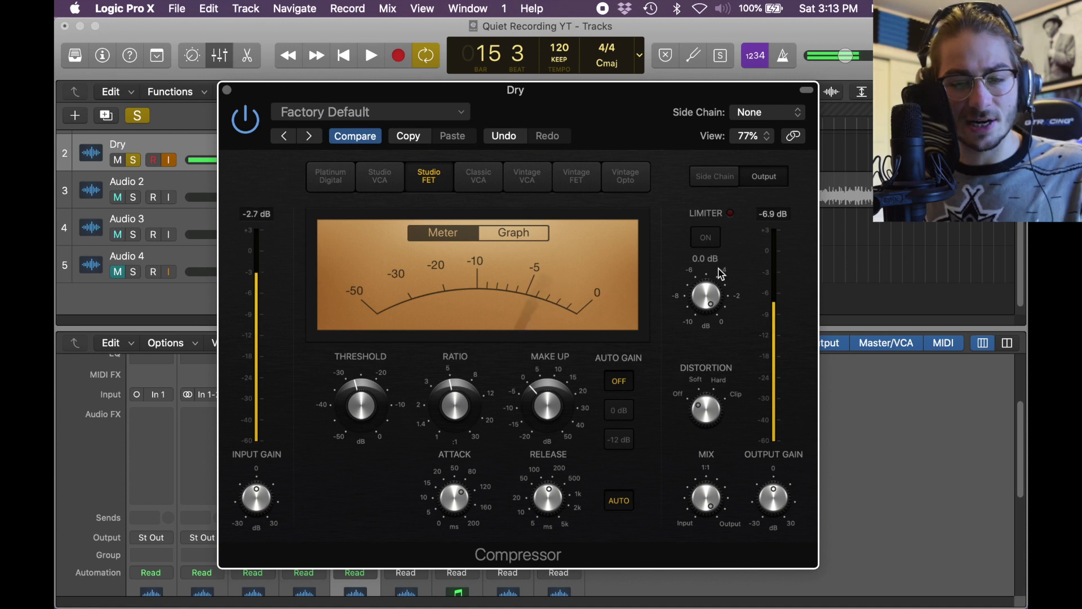
drag(697, 411, 703, 374)
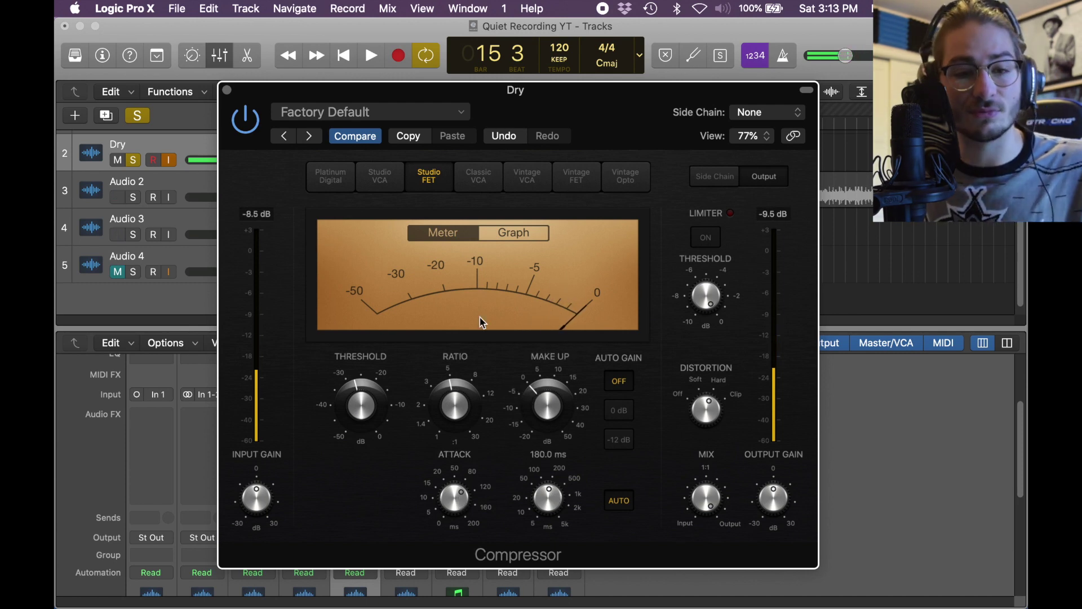
click(226, 91)
Insert a Multipressor after the Compressor on the Dry channel and set band 4's gain make-up to 5.0 dB.
click(378, 461)
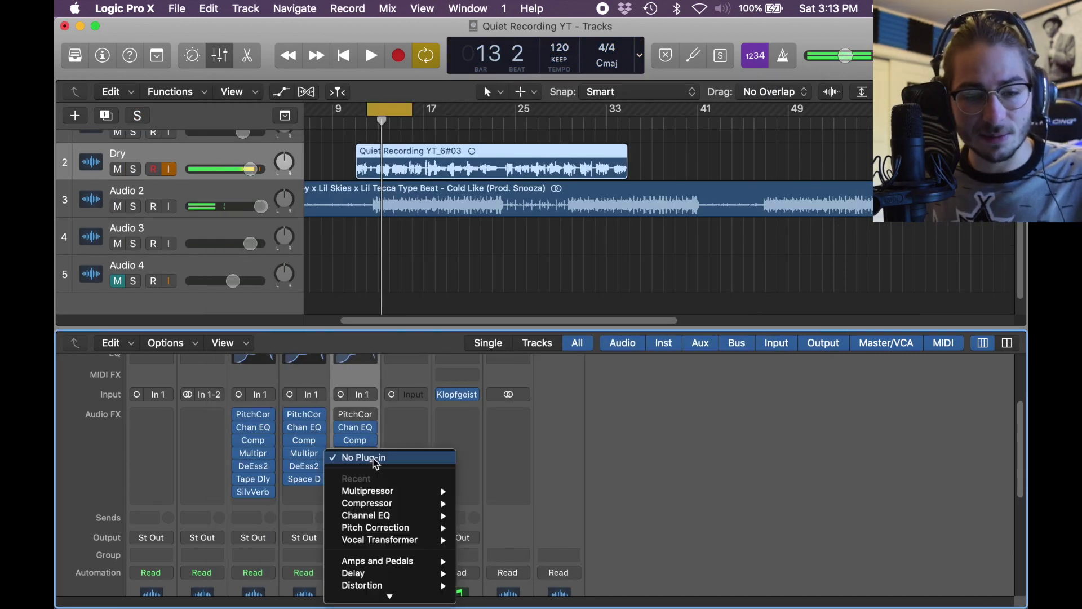
mouse_move(406, 506)
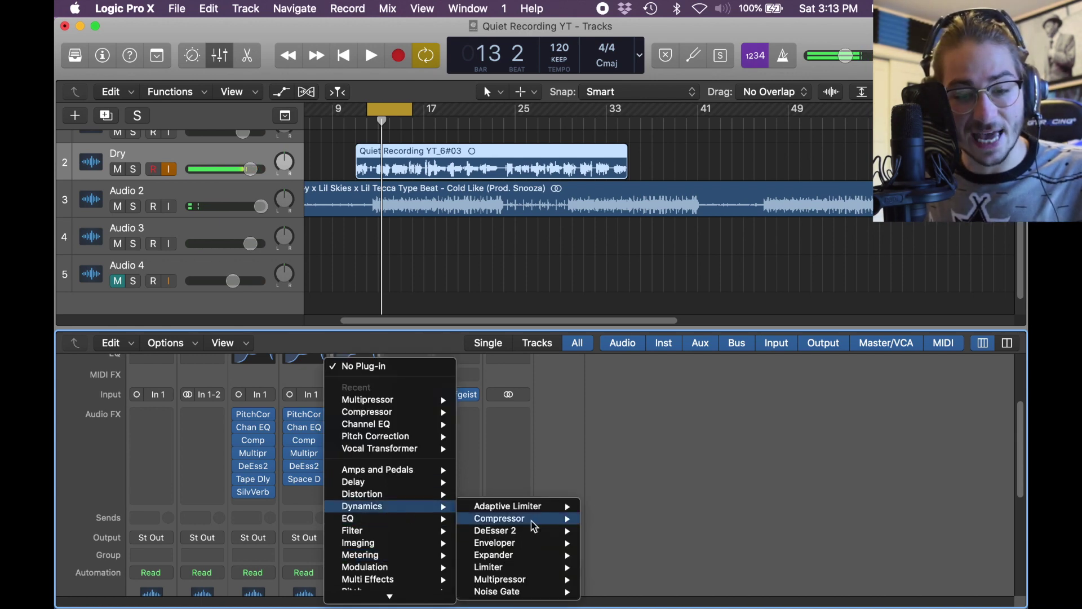
click(601, 580)
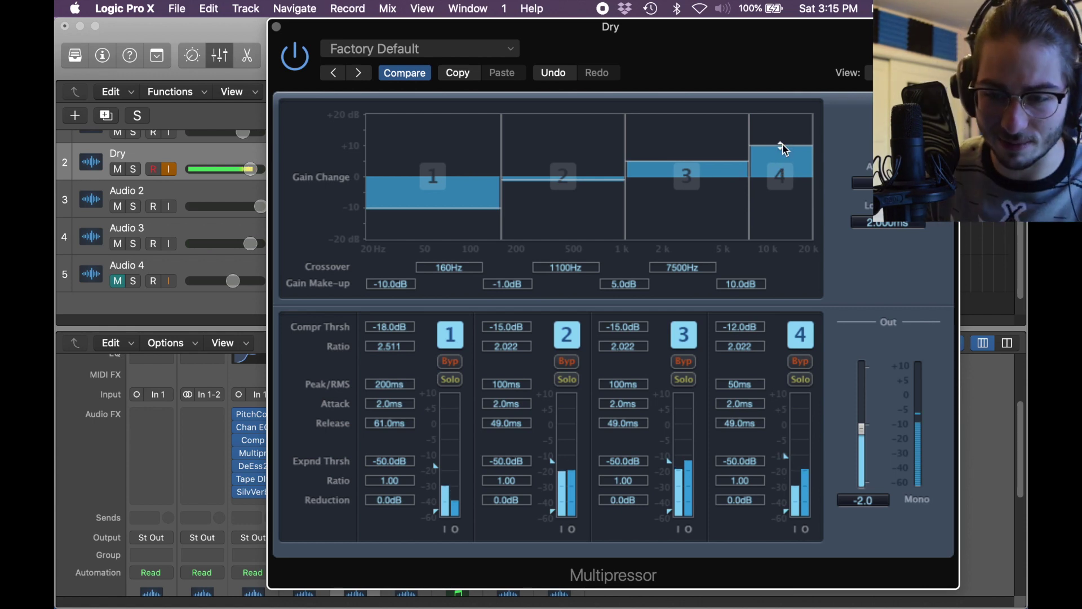
drag(784, 149, 784, 163)
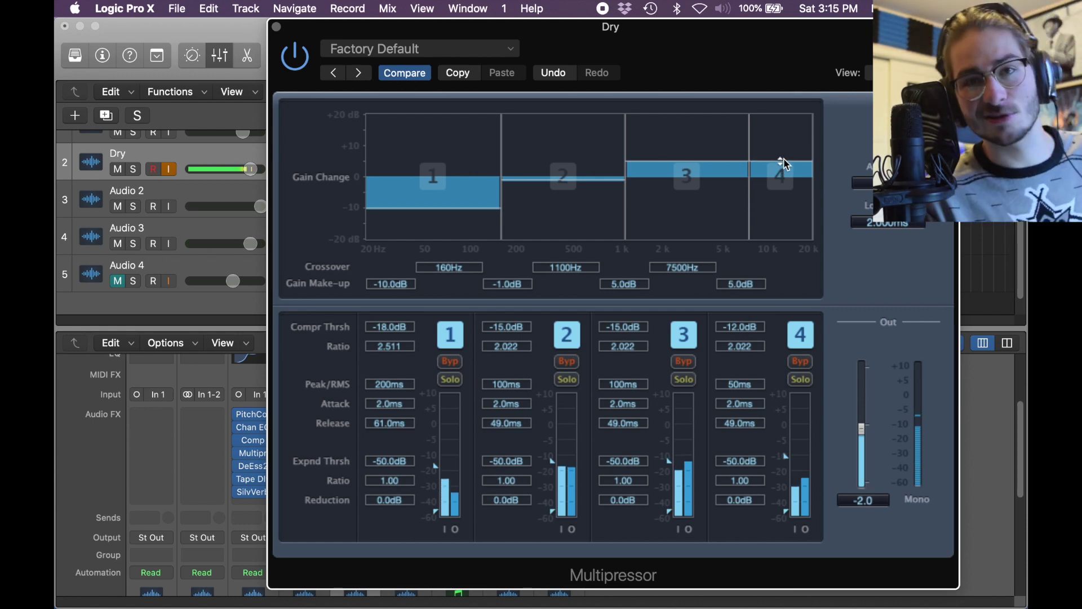
key(super+w)
Insert a mono DeEsser 2 after the Multipressor on the Dry channel and load its Male Vocal - Wide Band preset.
click(373, 479)
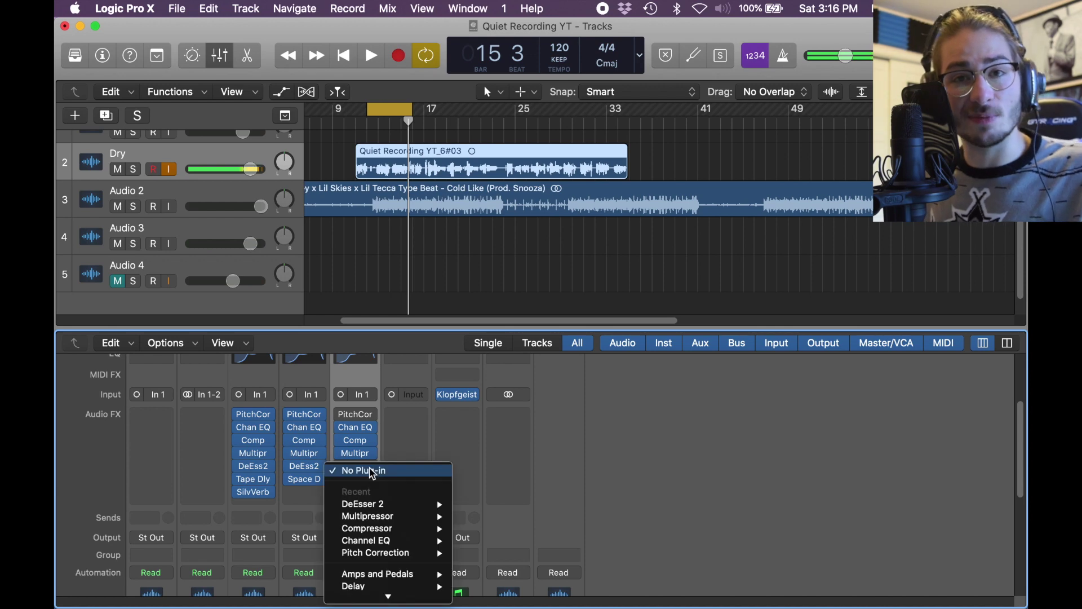
scroll(374, 564, down, 3)
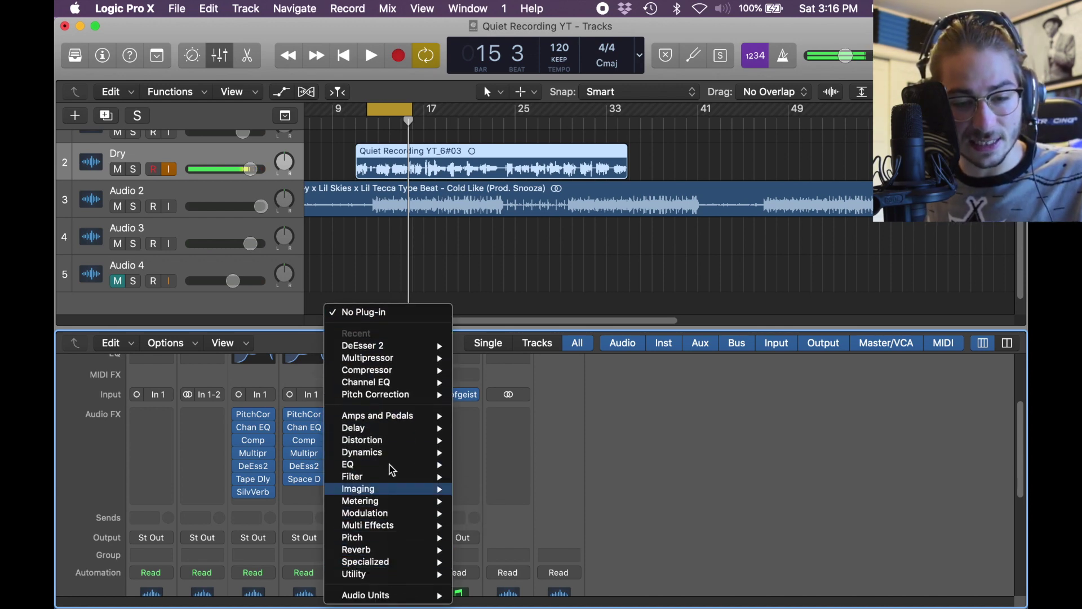
mouse_move(393, 457)
mouse_move(527, 478)
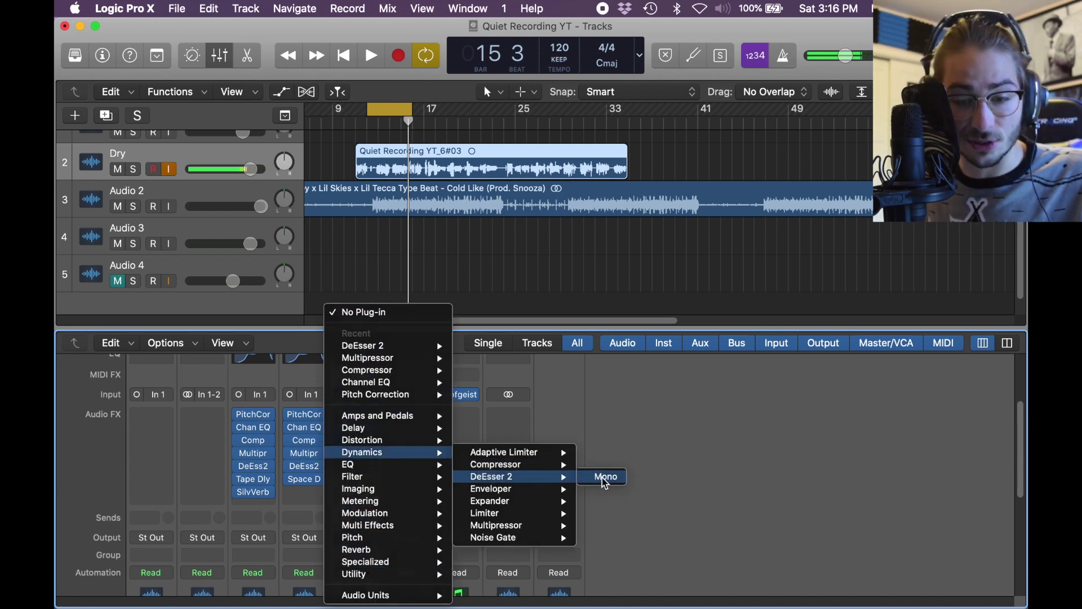
click(604, 480)
click(172, 64)
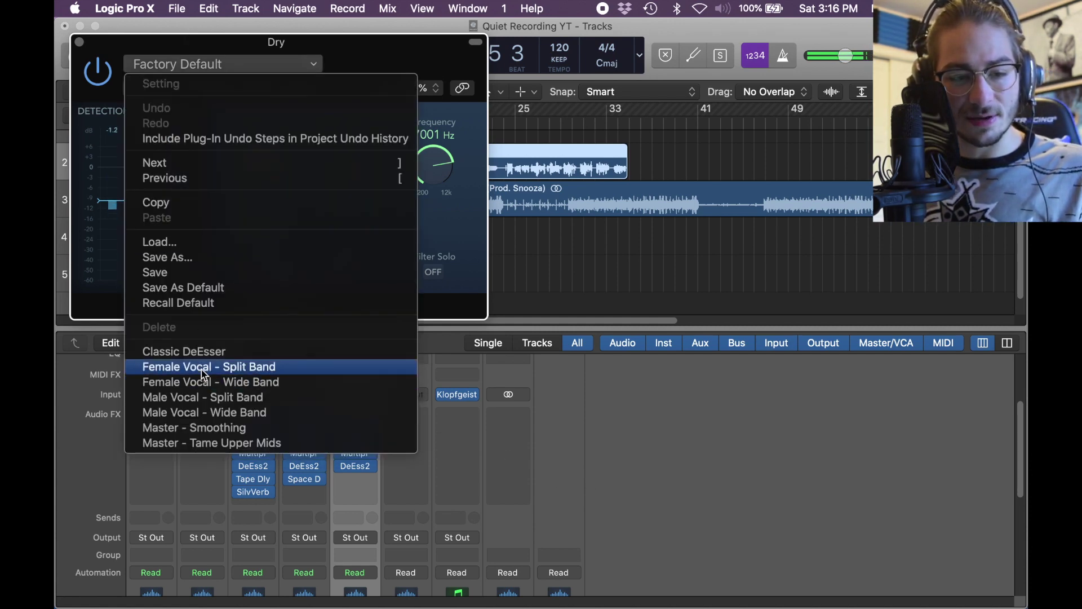
click(268, 412)
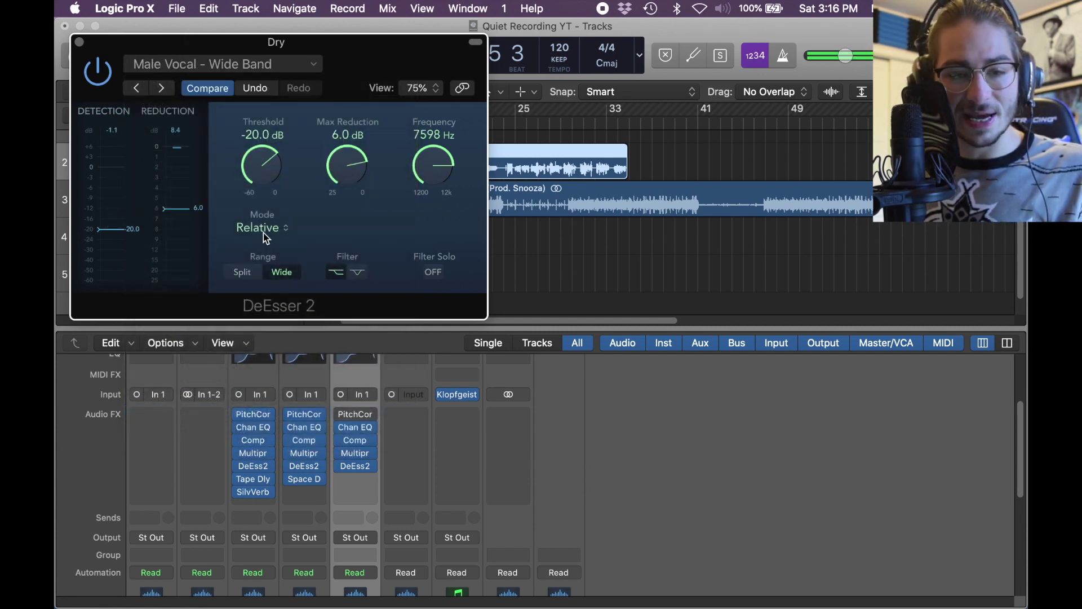
click(79, 41)
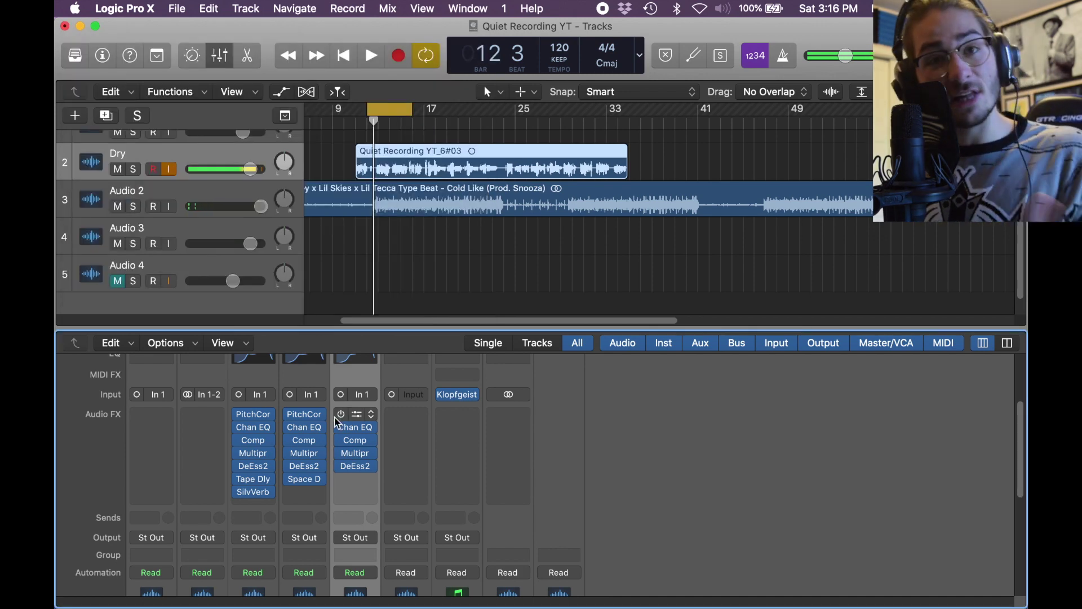
Insert a Tape Delay after the DeEsser 2 on the Dry channel and raise its dry output to 100 %.
click(356, 479)
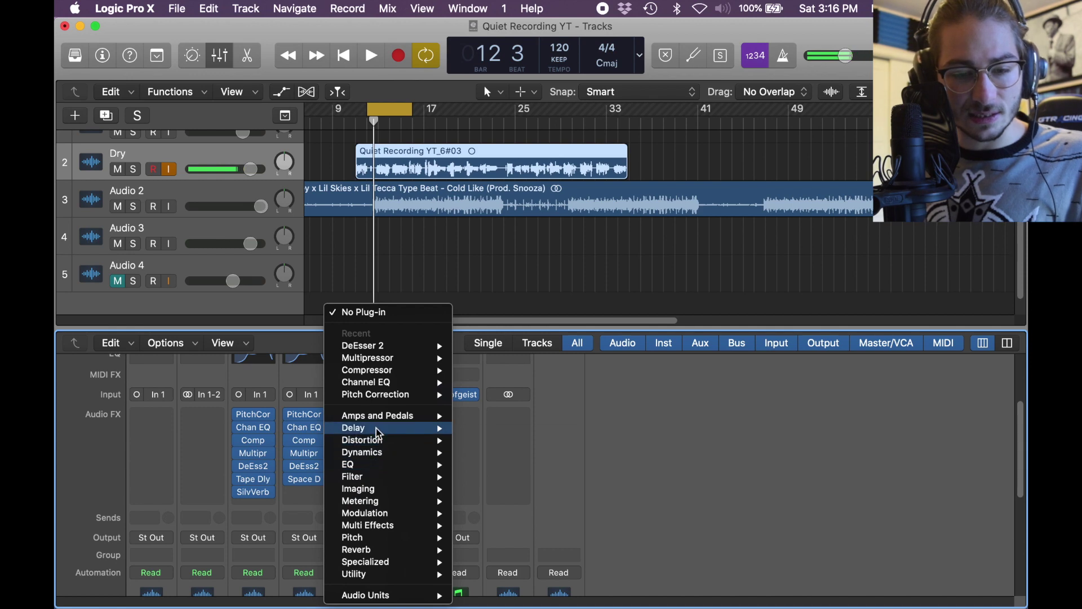
click(589, 477)
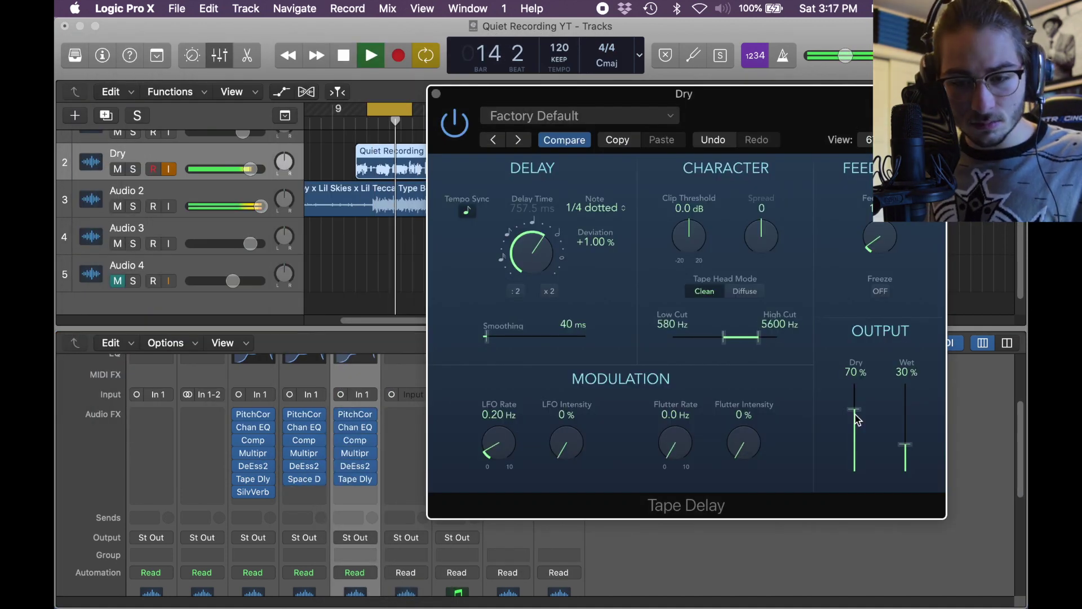
drag(855, 411, 855, 385)
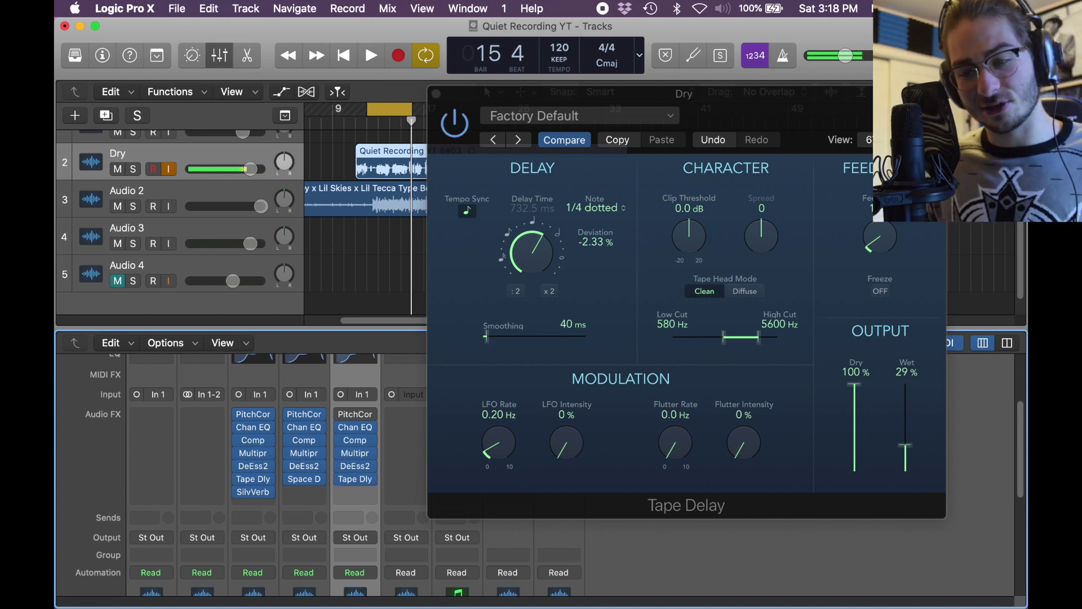
Bypass the Tape Delay while the vocal loops to hear the difference, and close its window.
key(space)
drag(891, 247, 882, 344)
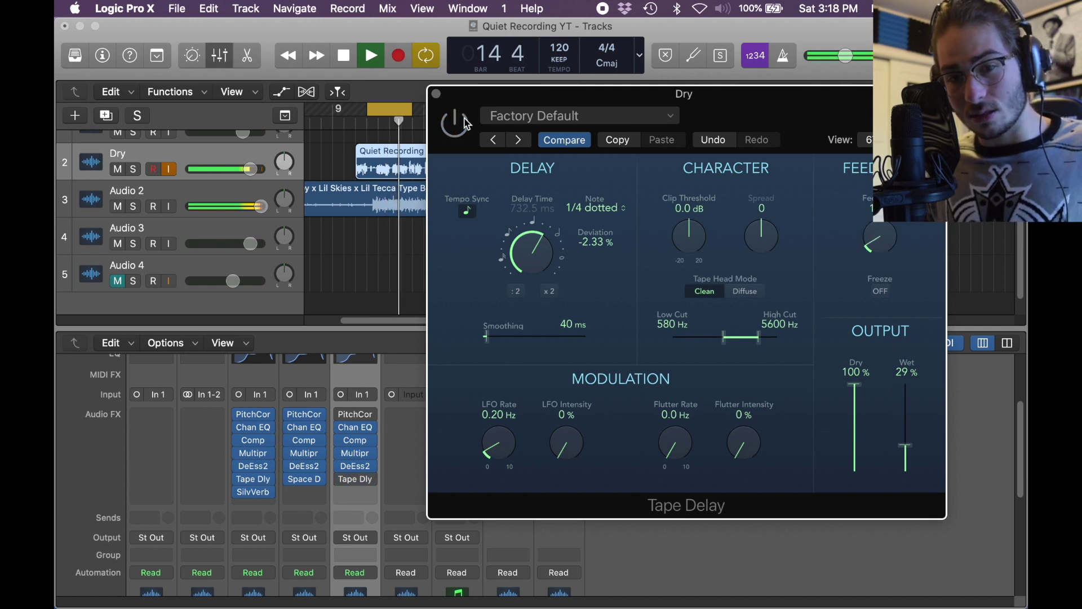
key(space)
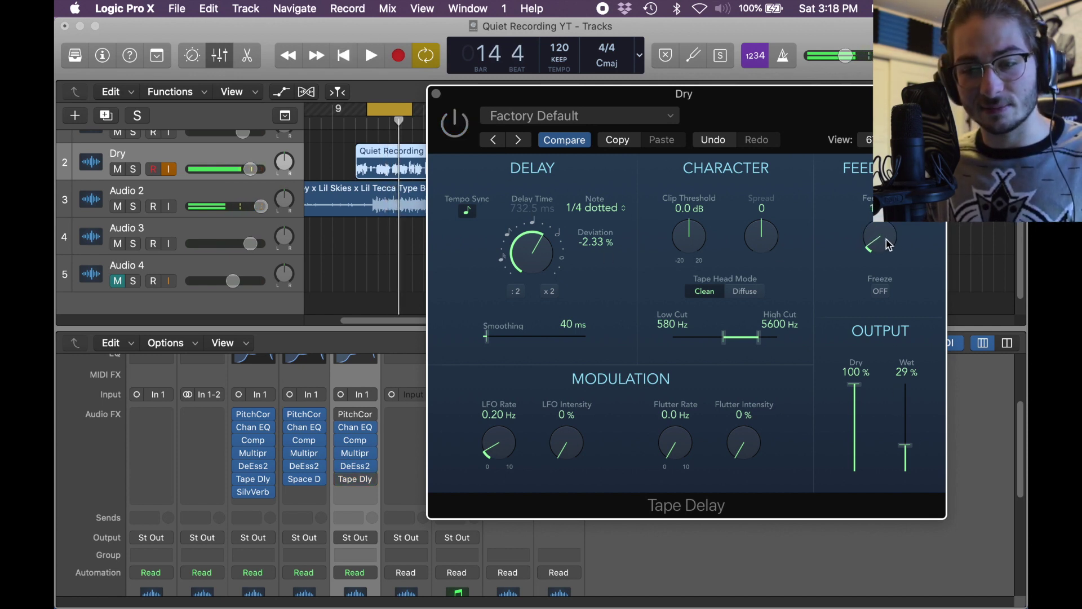
key(super+w)
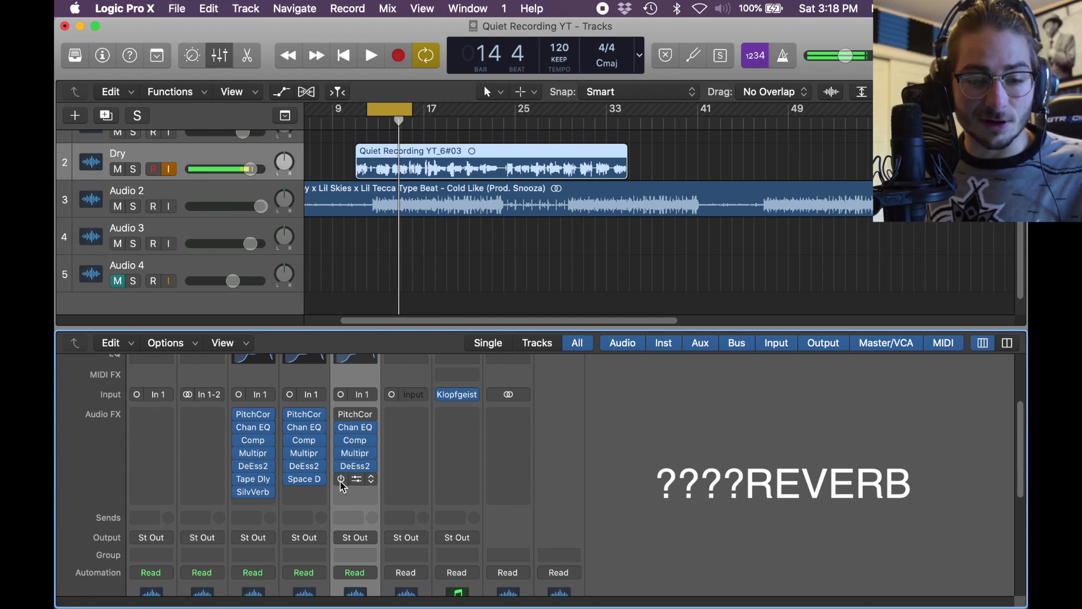
Insert a Mono->Stereo SilverVerb after the Tape Delay on the Dry channel and load the Hall preset.
click(346, 487)
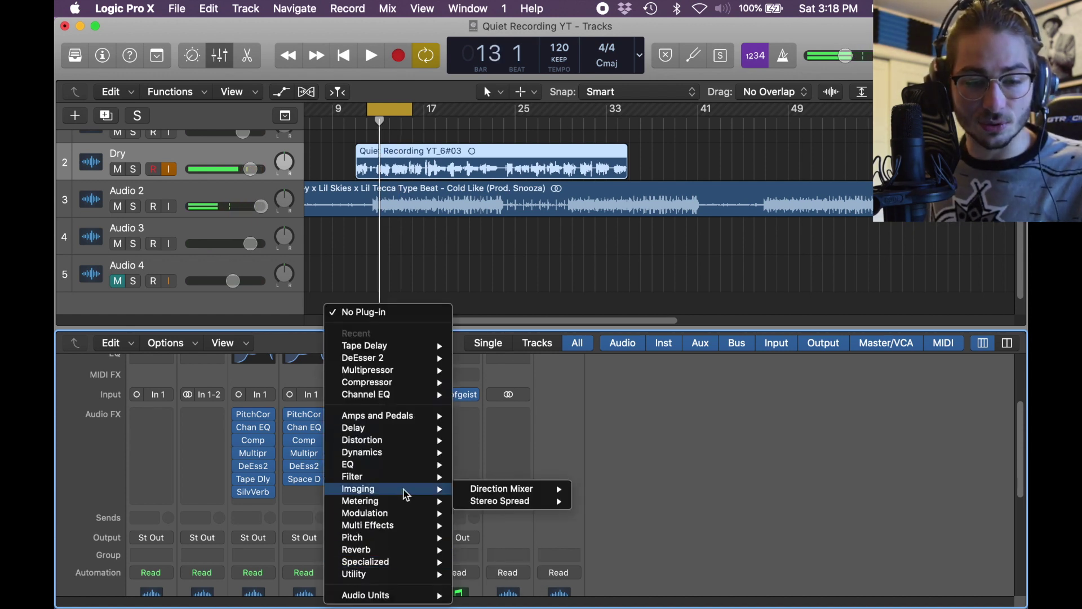
mouse_move(425, 550)
mouse_move(508, 573)
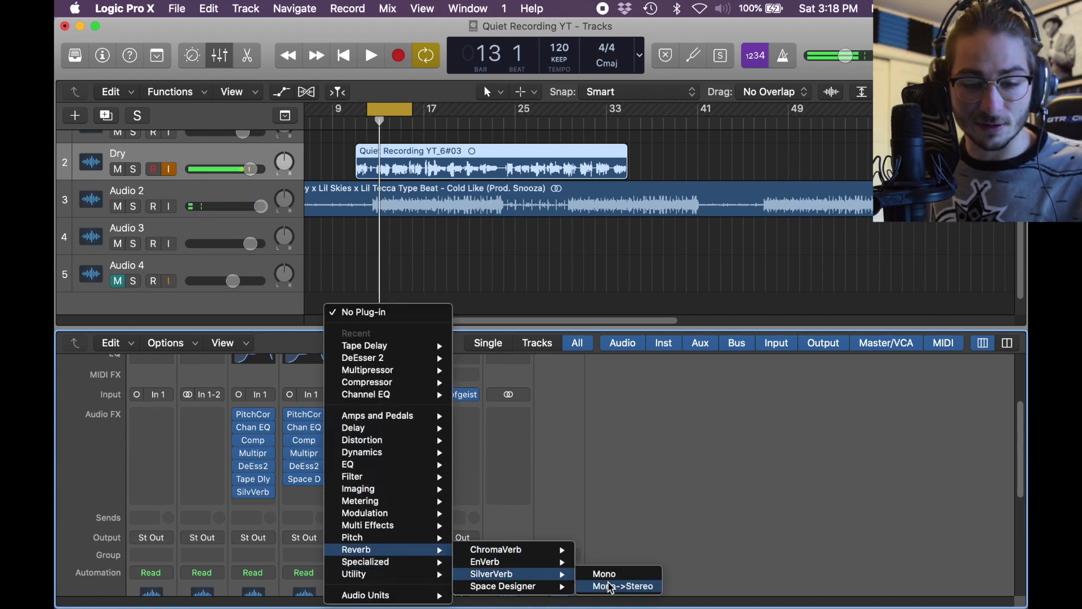
click(608, 585)
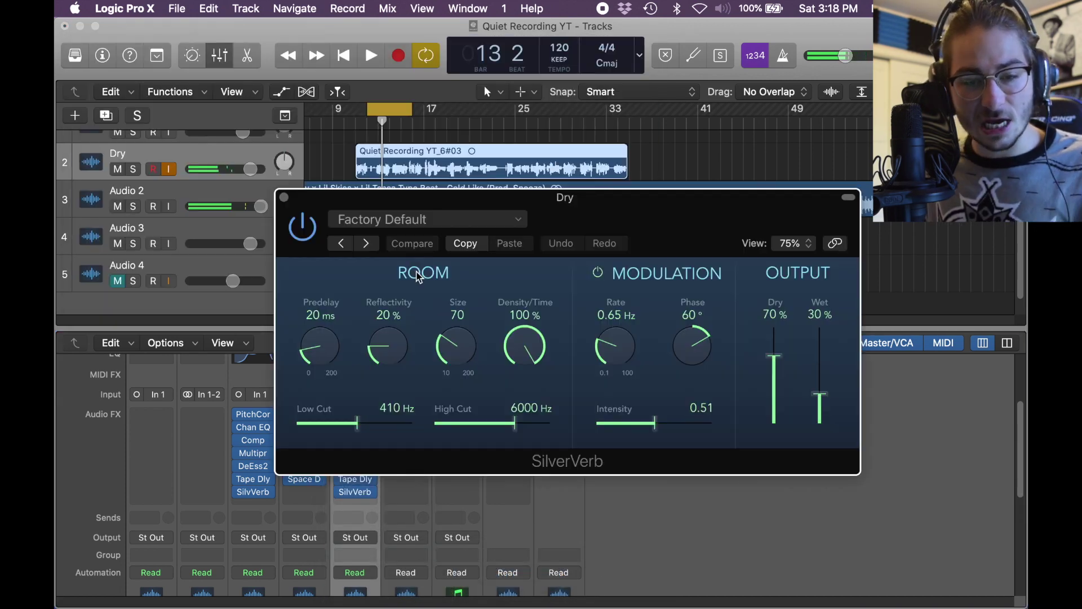
click(409, 223)
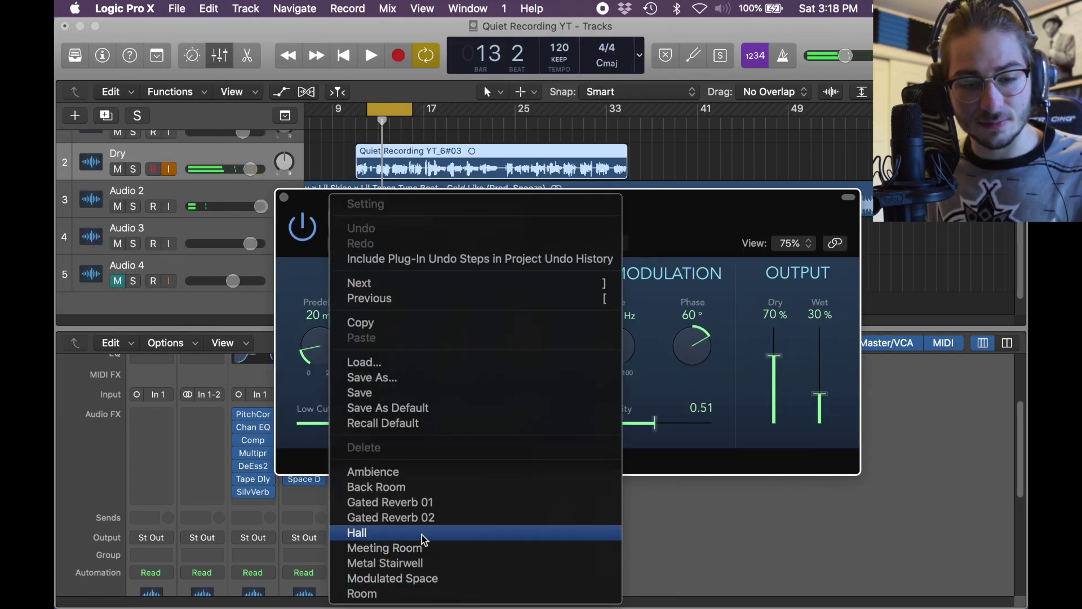
click(423, 532)
Play the vocal through the SilverVerb and set its room size to 80 and its output to 70 % dry and 20 % wet.
drag(733, 196, 740, 105)
key(space)
drag(782, 274, 827, 321)
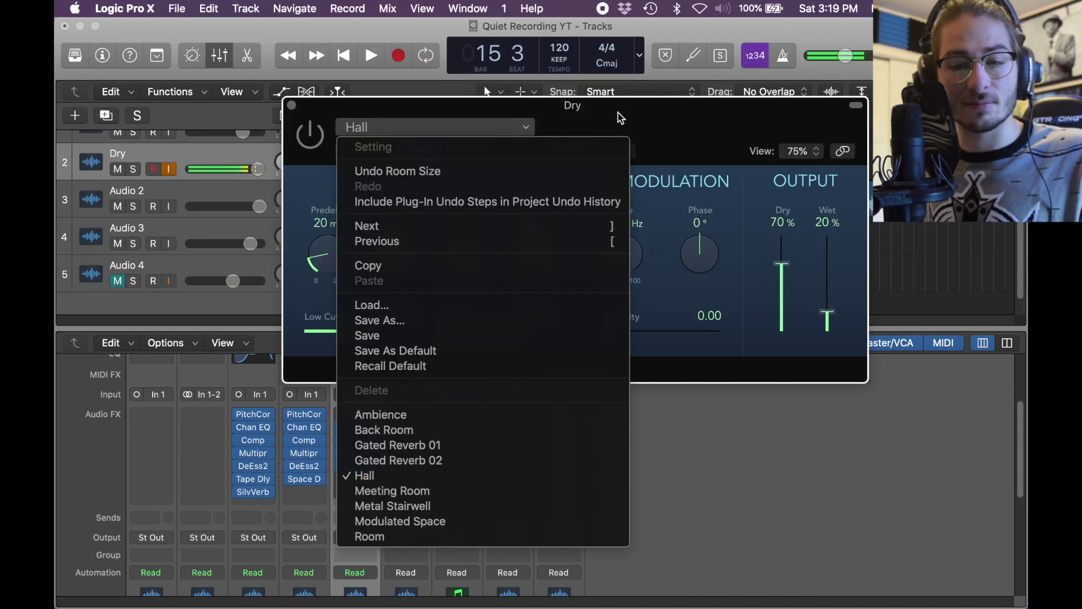
click(619, 115)
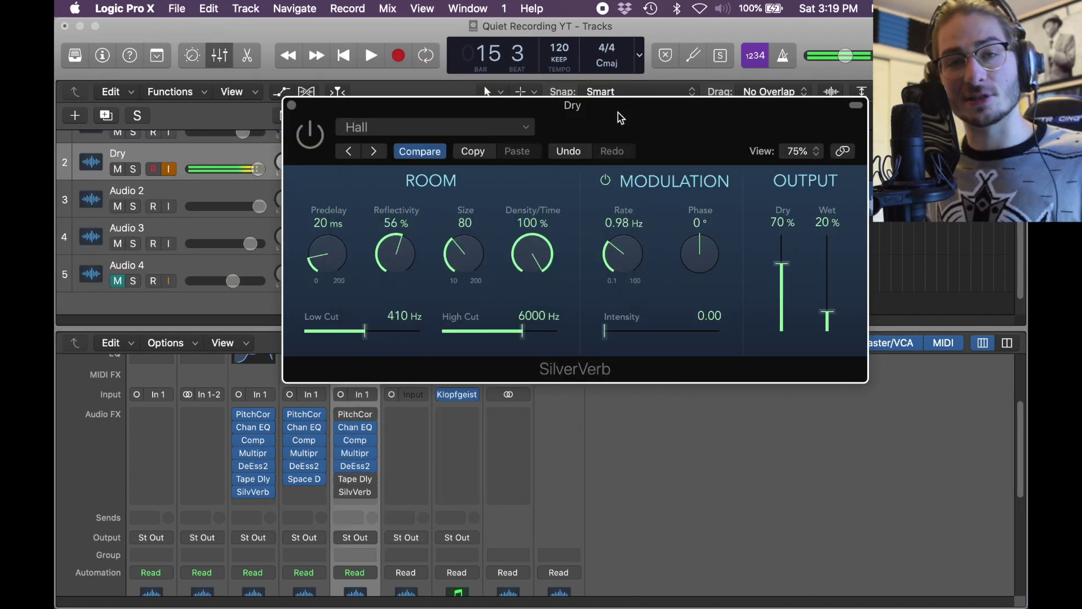